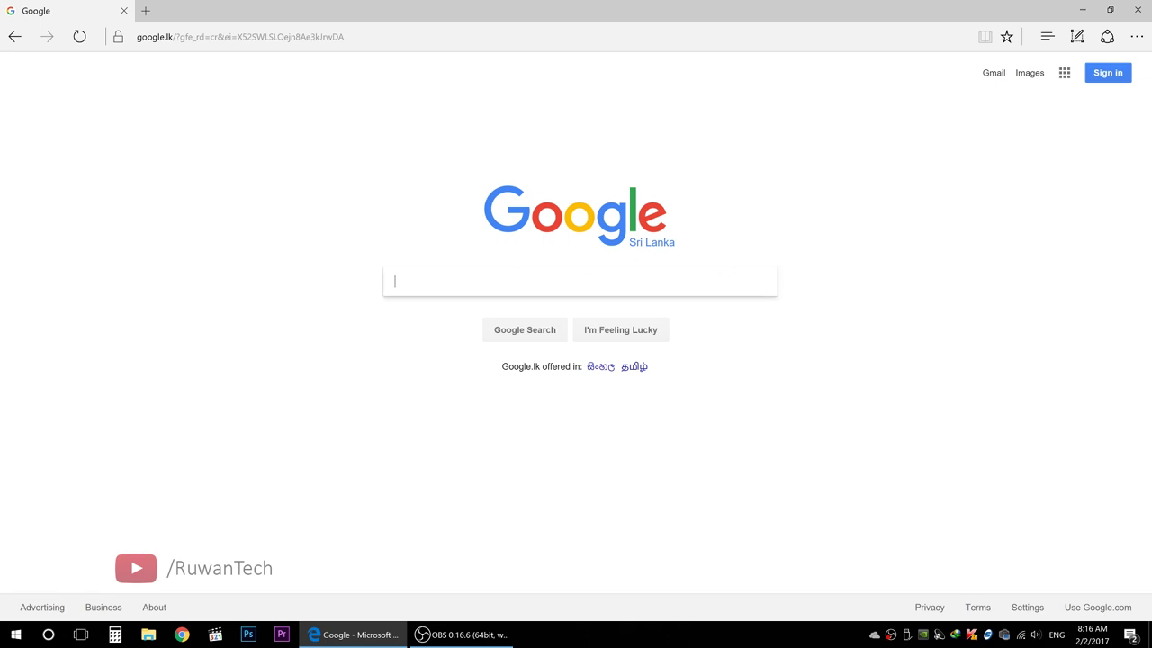
Search Google for 'windows 10' and open the Download Windows 10 Disc Image (ISO File) result.
type("windows 10")
left_click(509, 80)
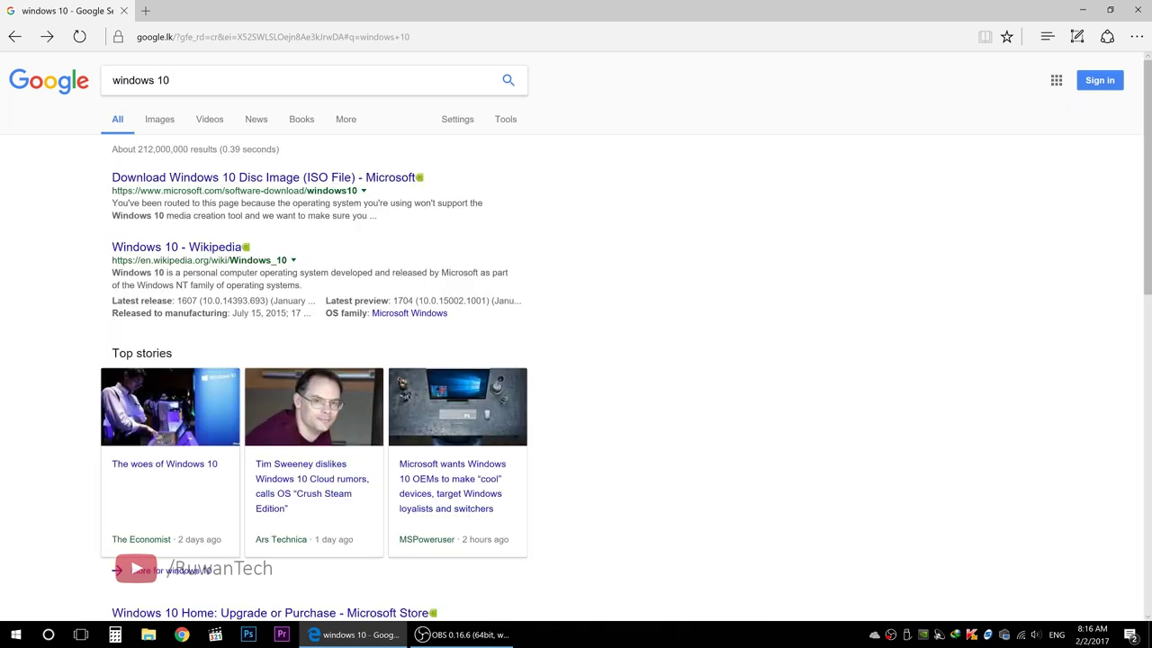
left_click_drag(141, 191, 304, 191)
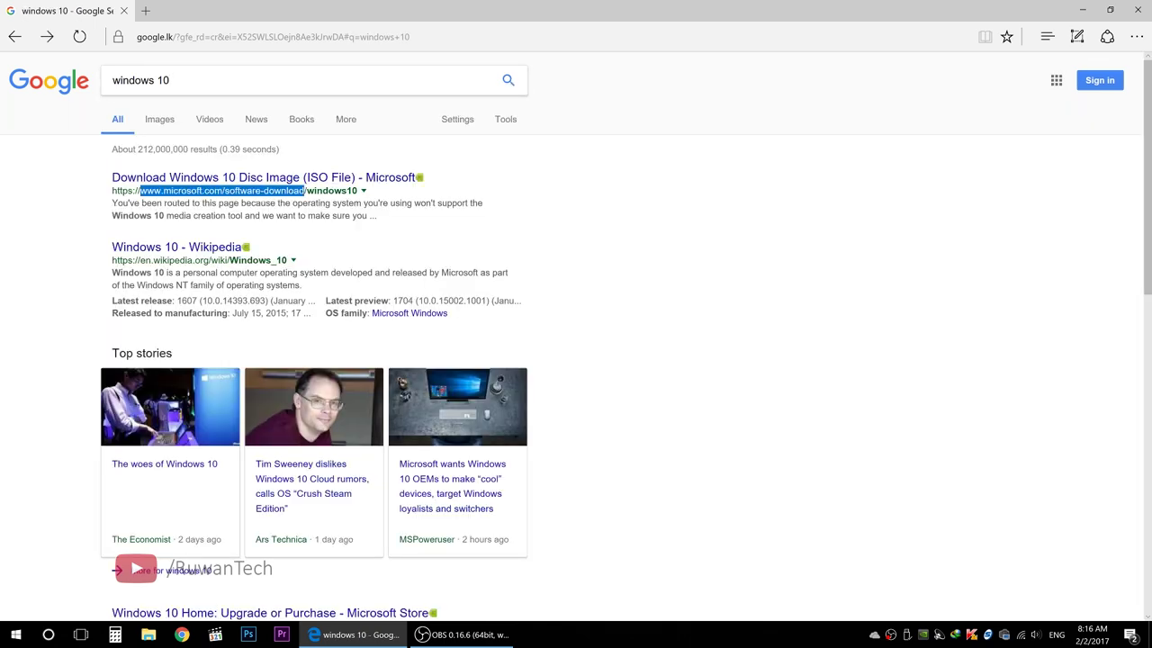
left_click(216, 184)
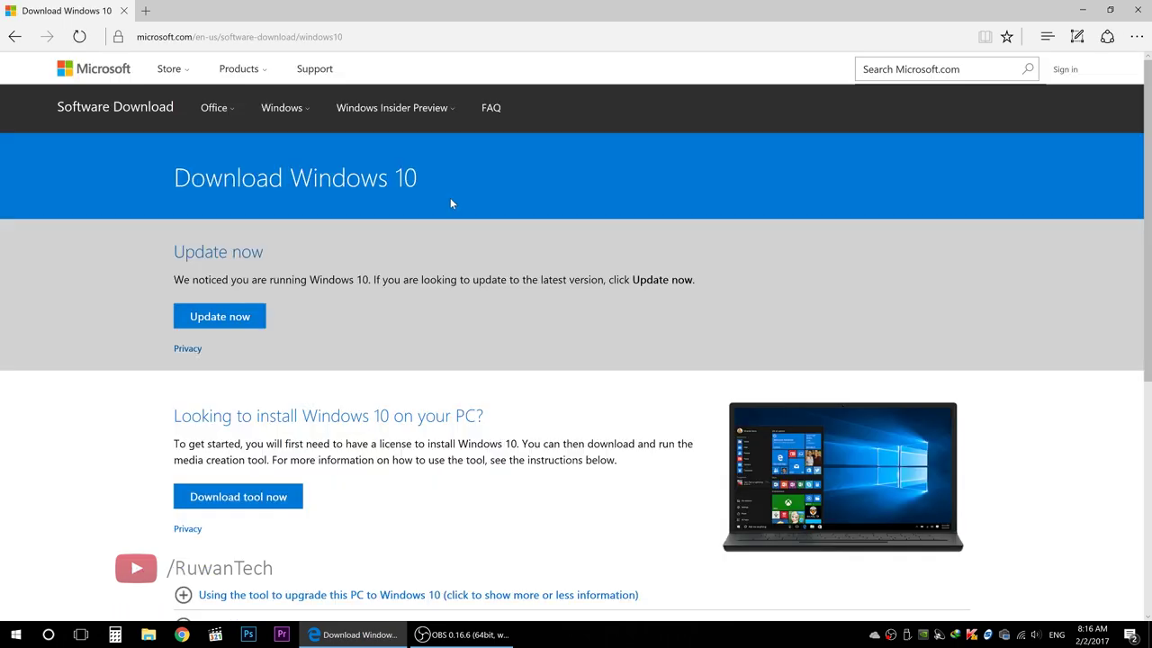
scroll(358, 198, "down", 1)
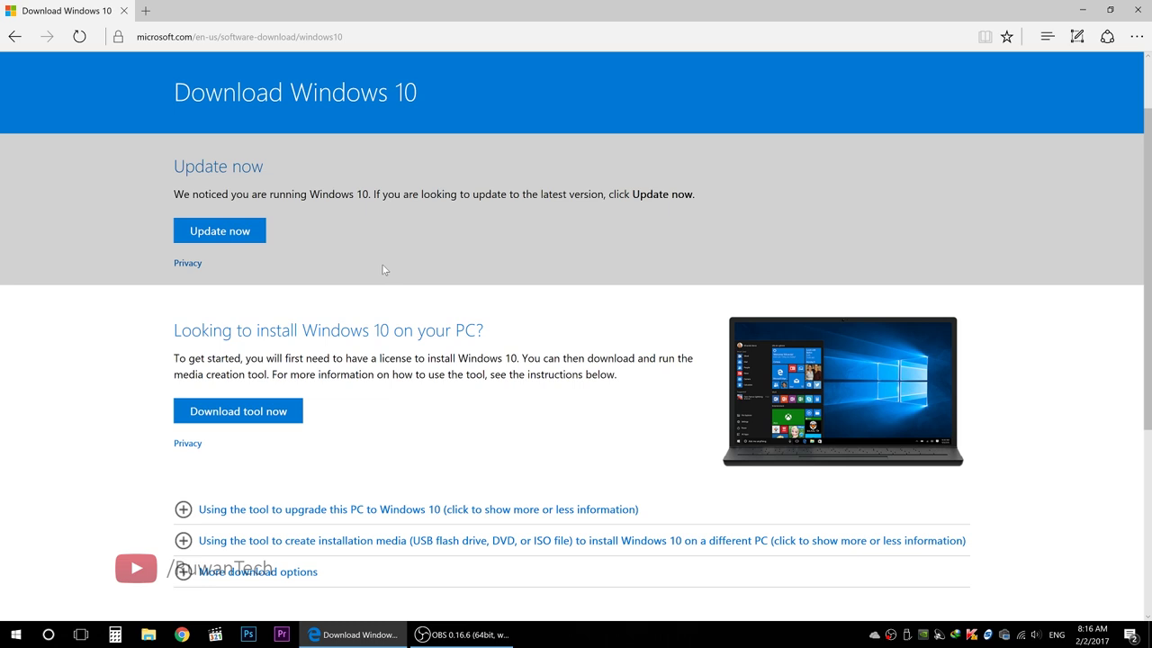
Download MediaCreationTool.exe (17.46 MB) through Internet Download Manager and run it.
left_click(280, 417)
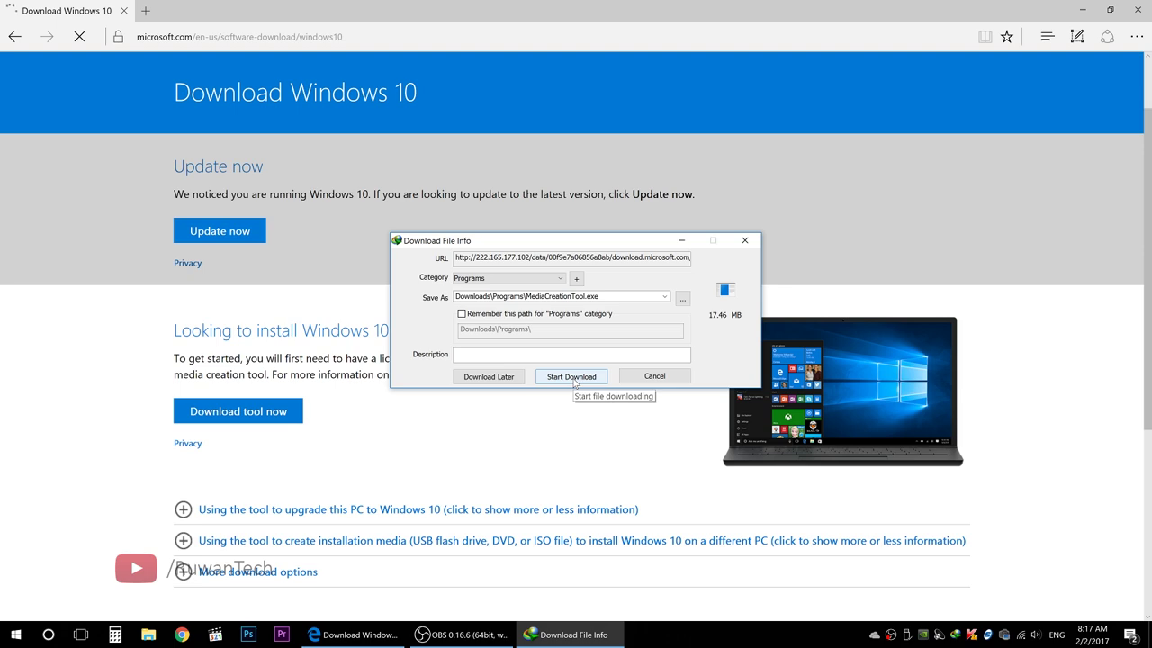
left_click(572, 377)
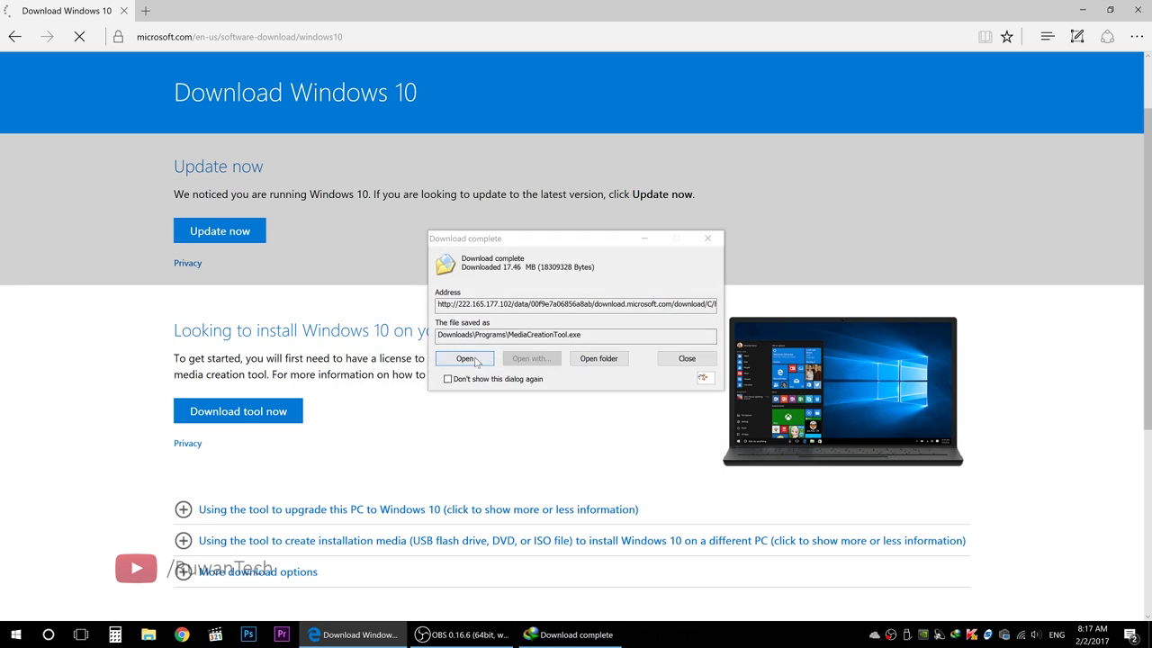
left_click(464, 359)
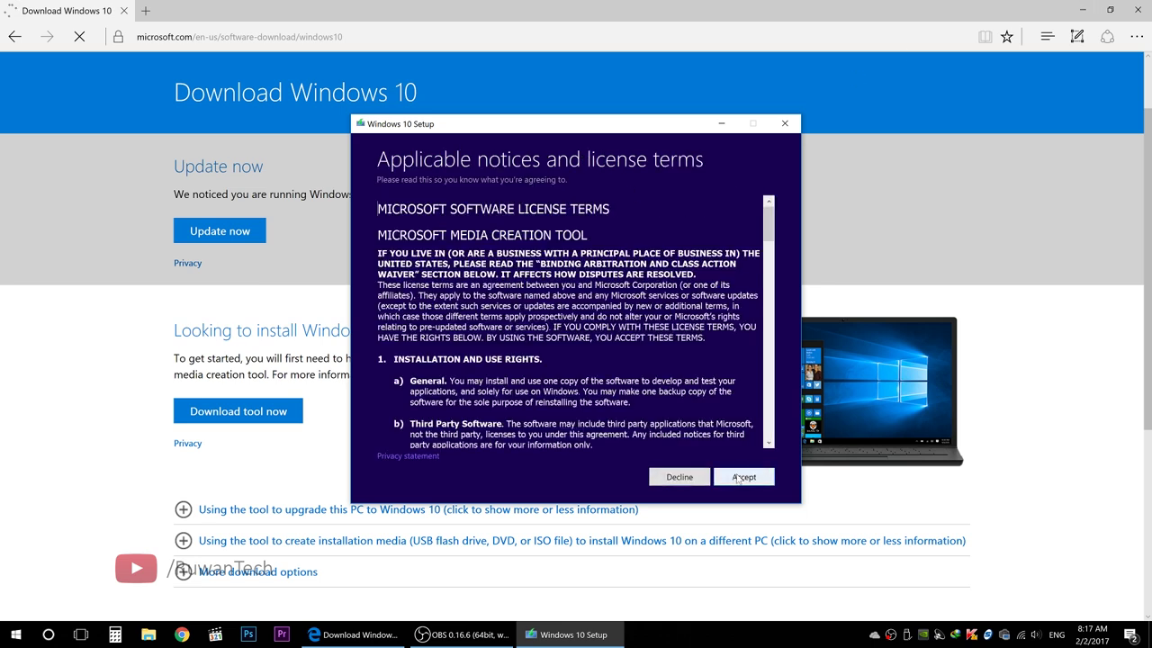
Accept the license terms and choose 'Create installation media for another PC'.
left_click(738, 478)
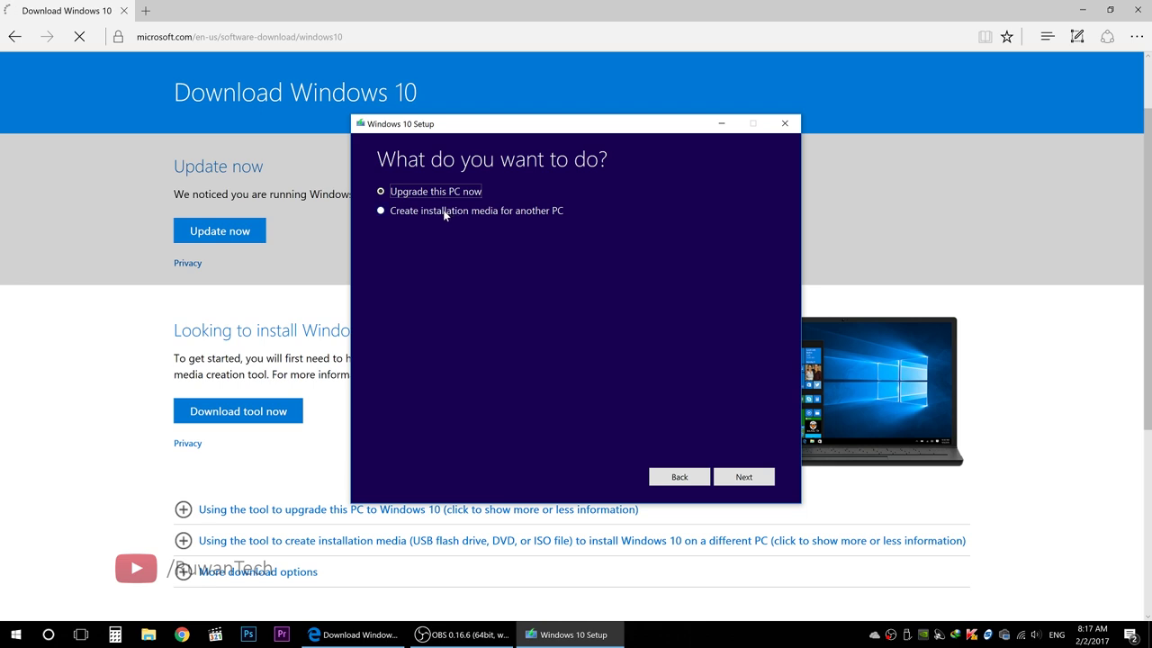
left_click(410, 213)
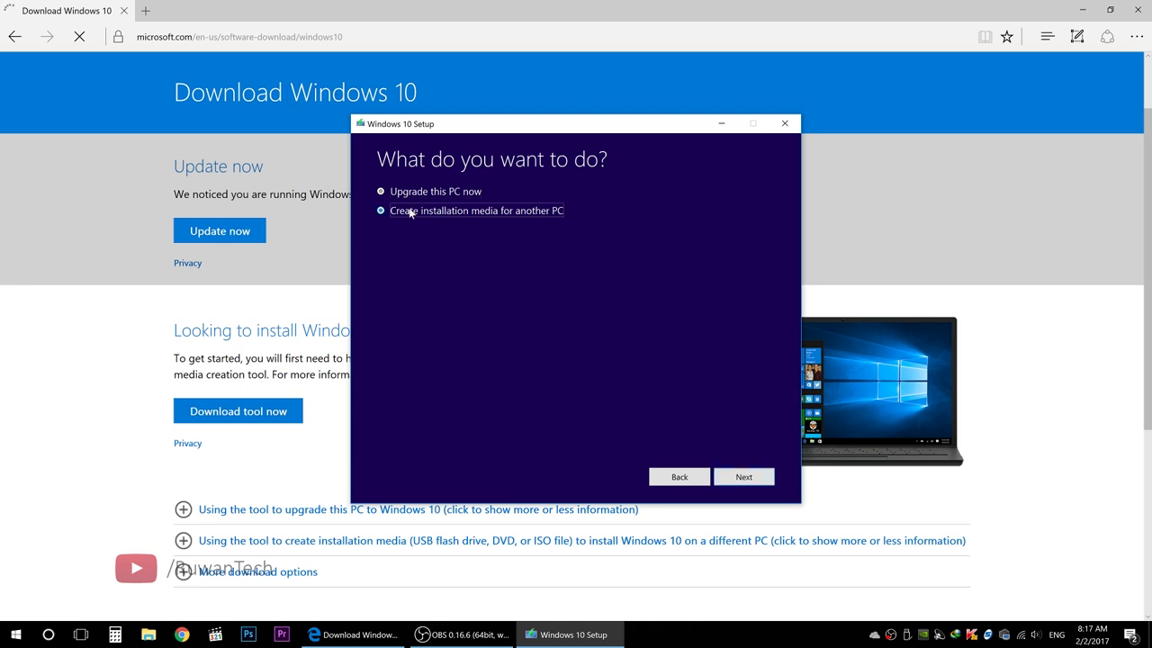
left_click(743, 477)
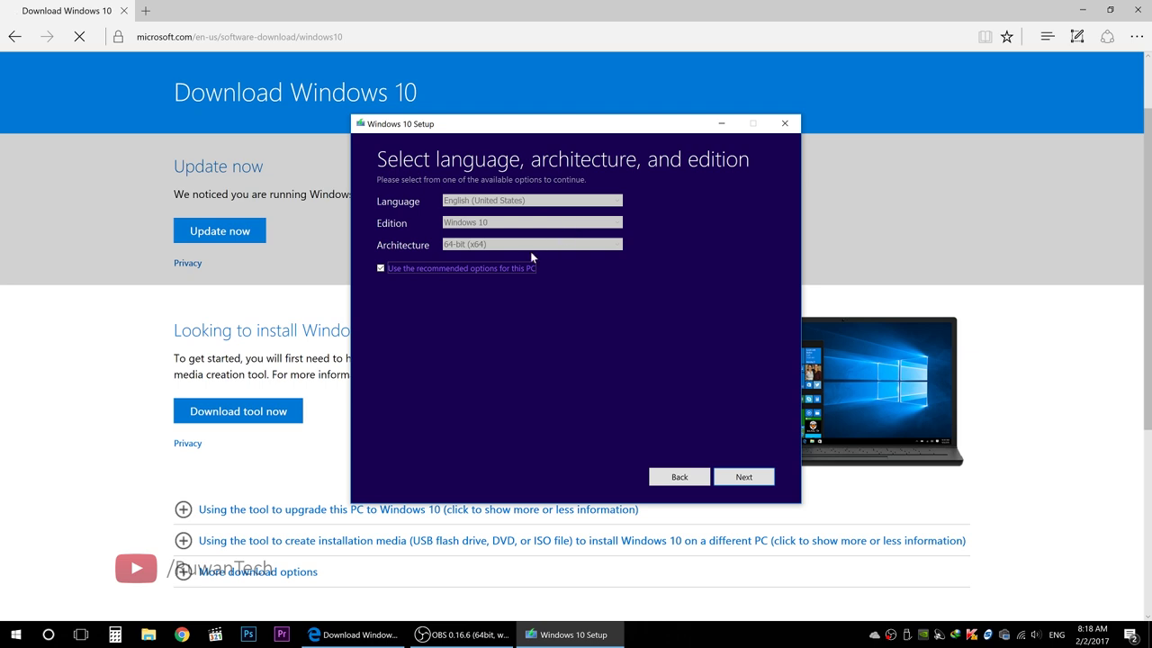
Untick recommended options and confirm English (United States), Windows 10 and 64-bit (x64).
left_click(380, 268)
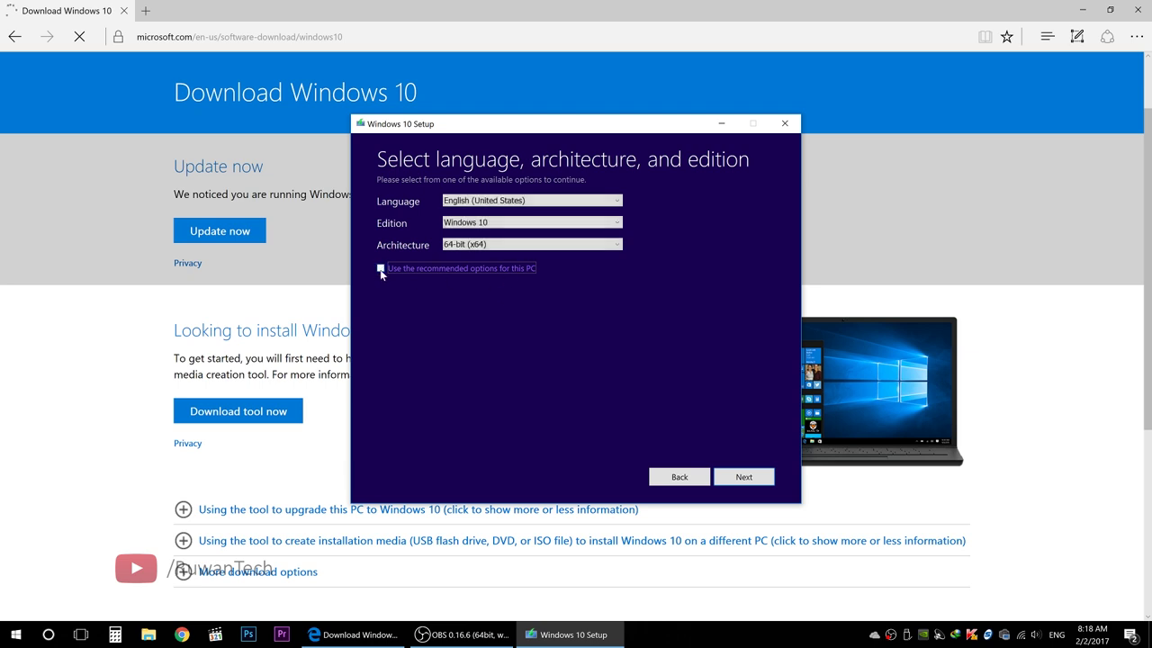
left_click(527, 199)
left_click(529, 222)
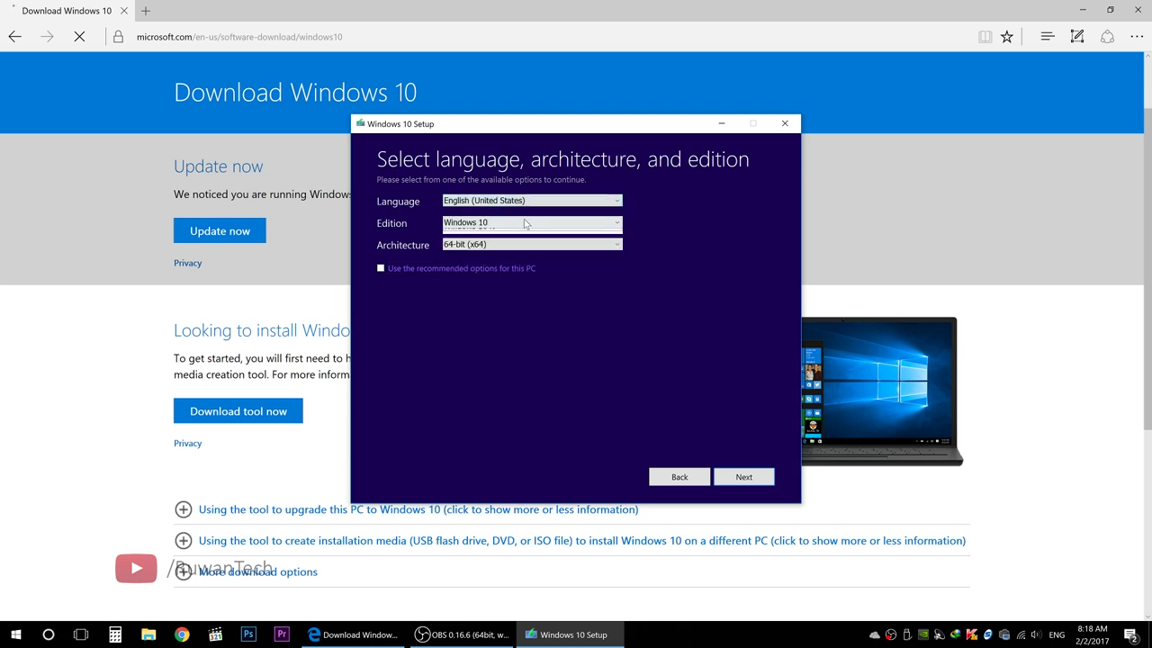
left_click(524, 221)
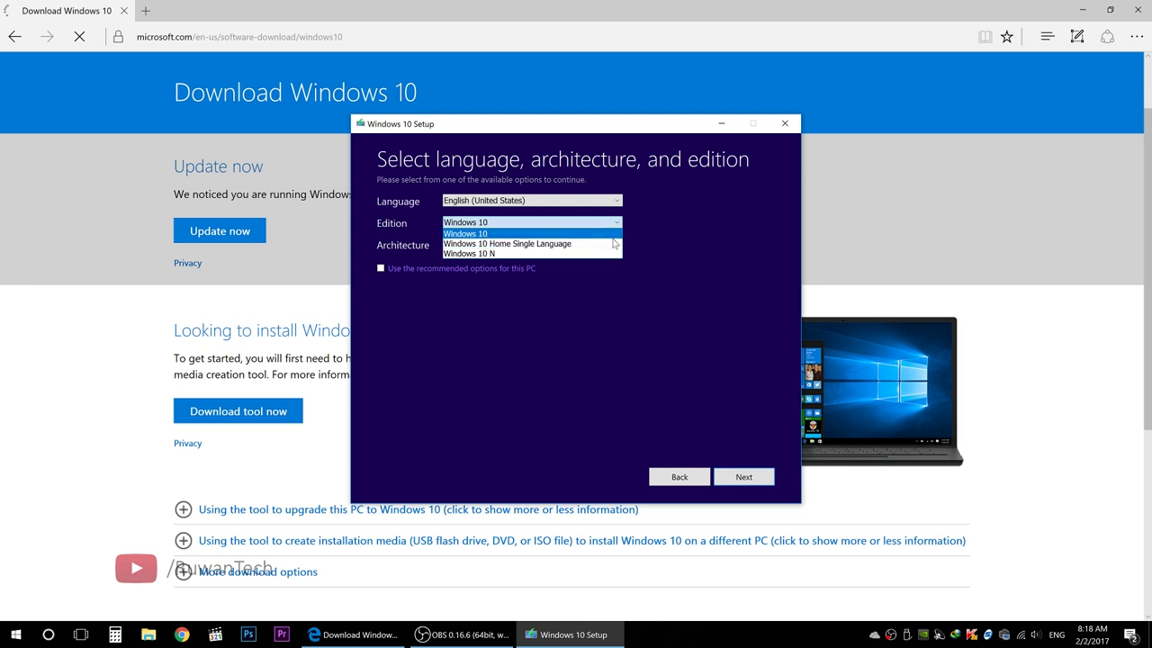
left_click(502, 233)
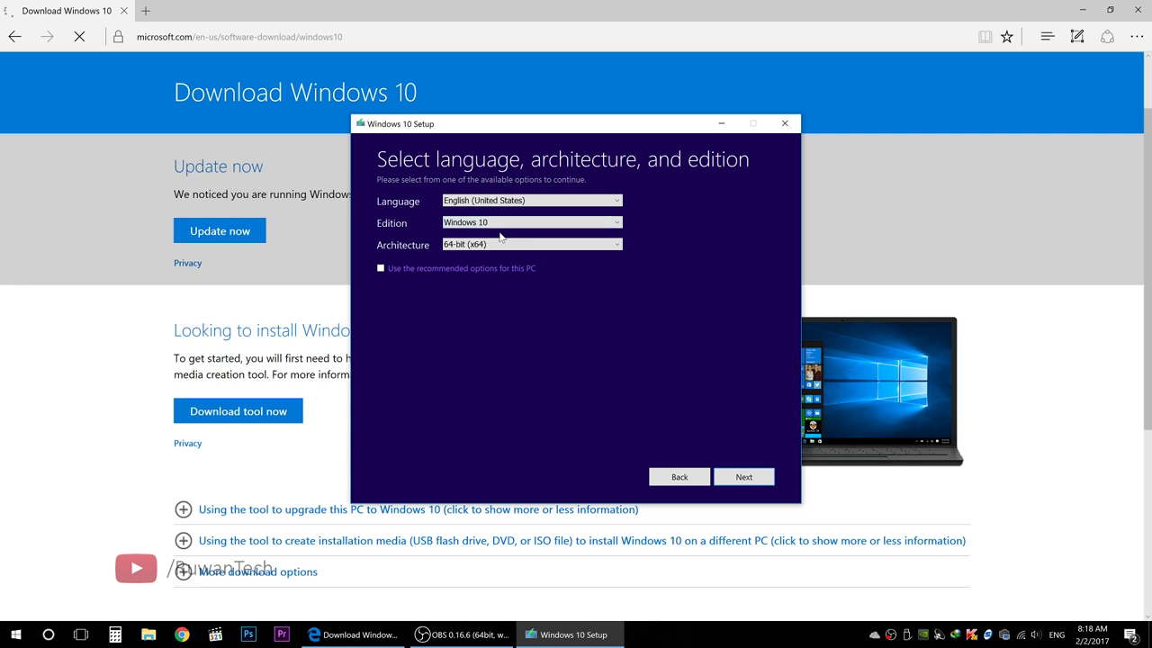
left_click(490, 245)
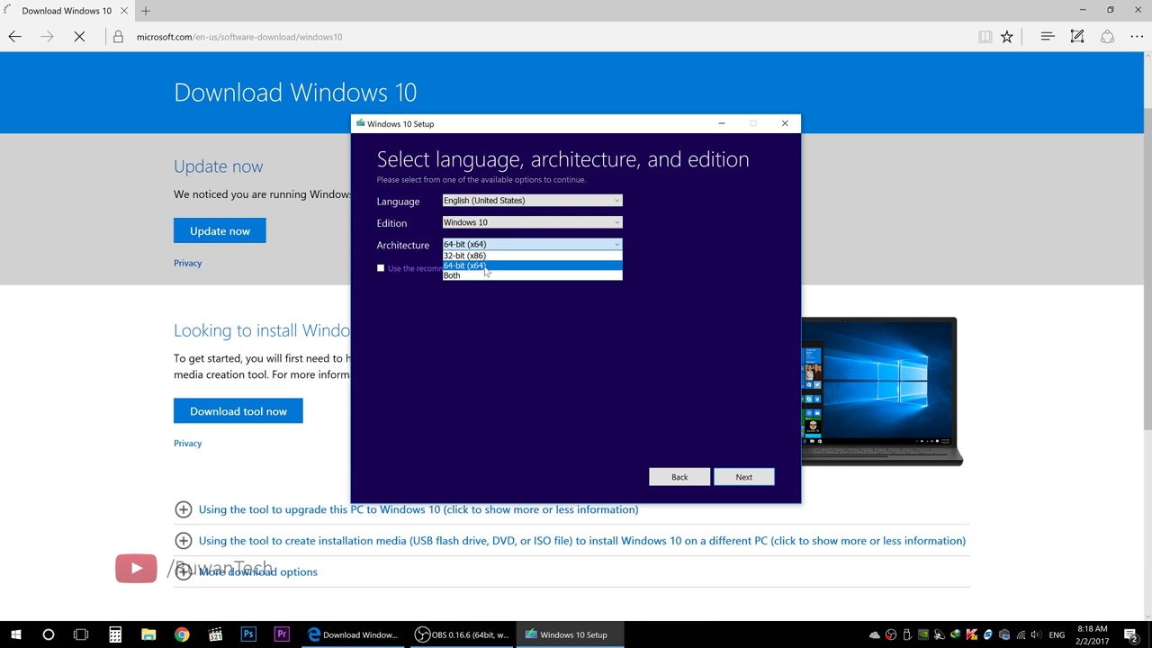
left_click(484, 266)
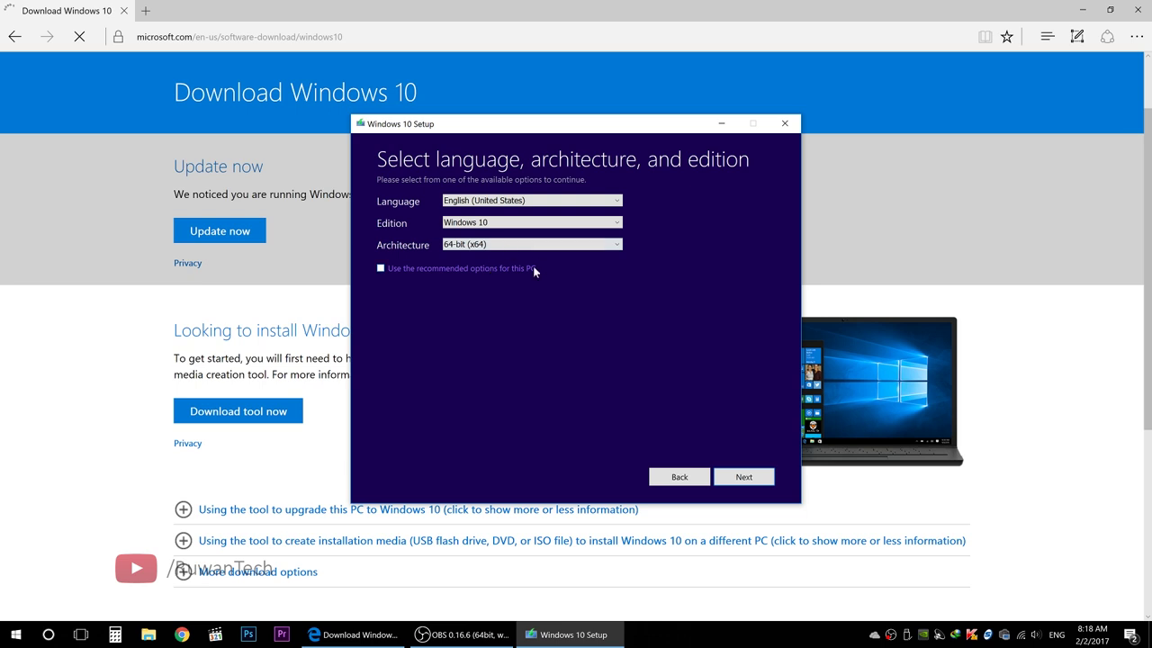
left_click(745, 474)
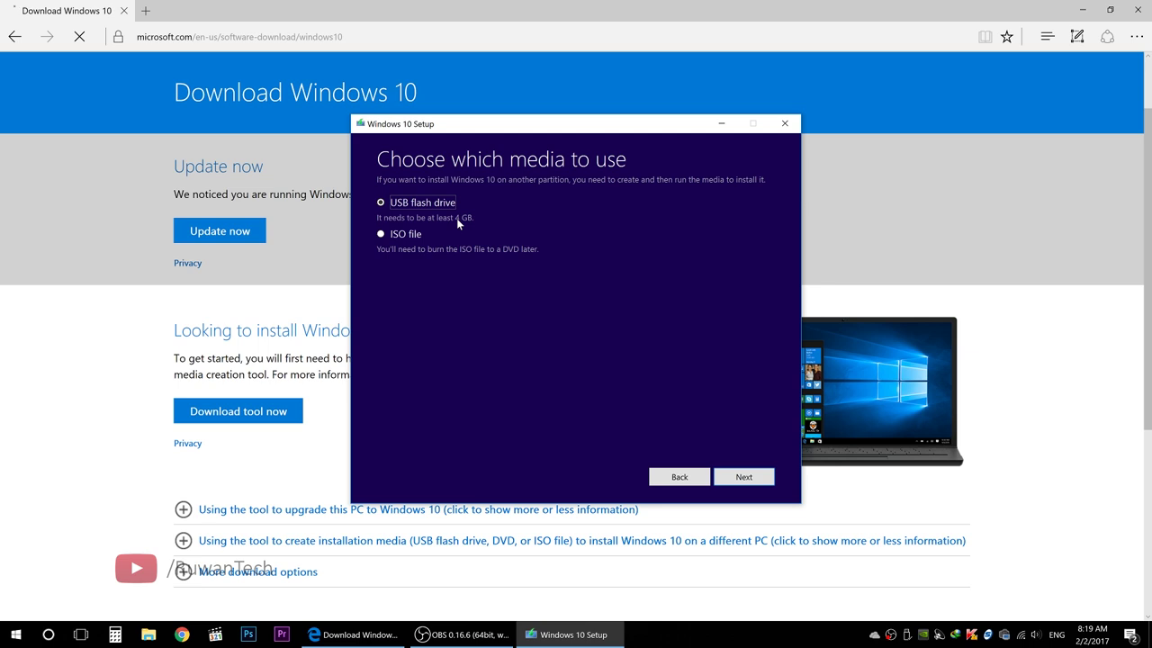
Choose ISO file as the media and save it as Windows.iso on the Desktop.
left_click(393, 235)
left_click(750, 477)
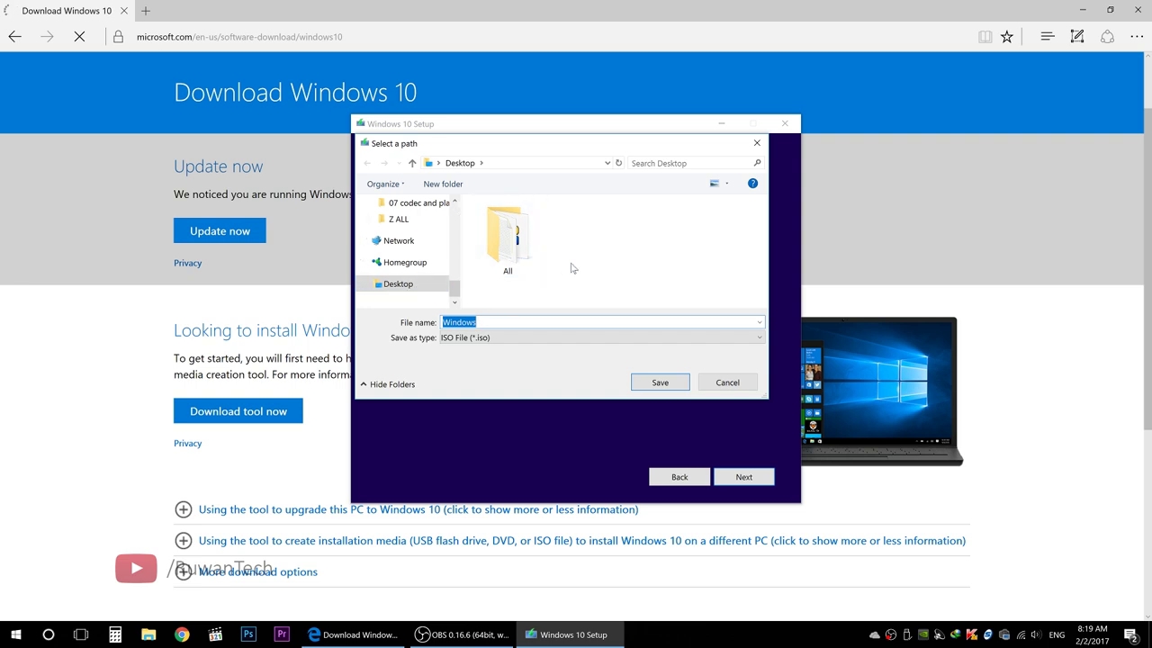
left_click(489, 321)
left_click(654, 383)
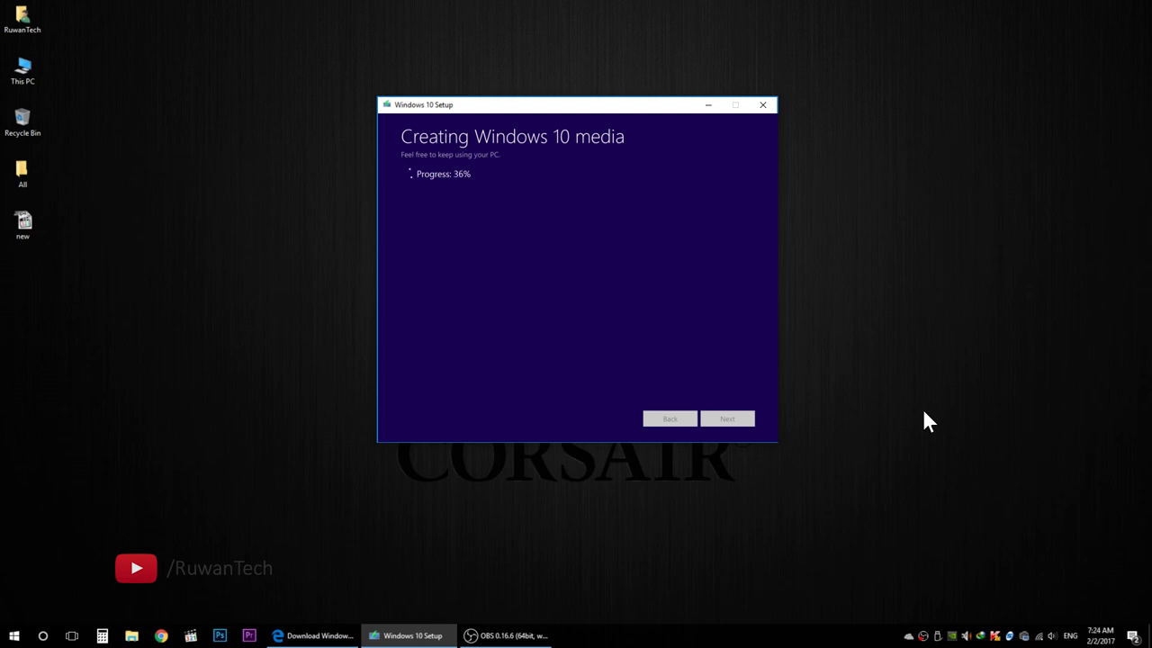
left_click(922, 413)
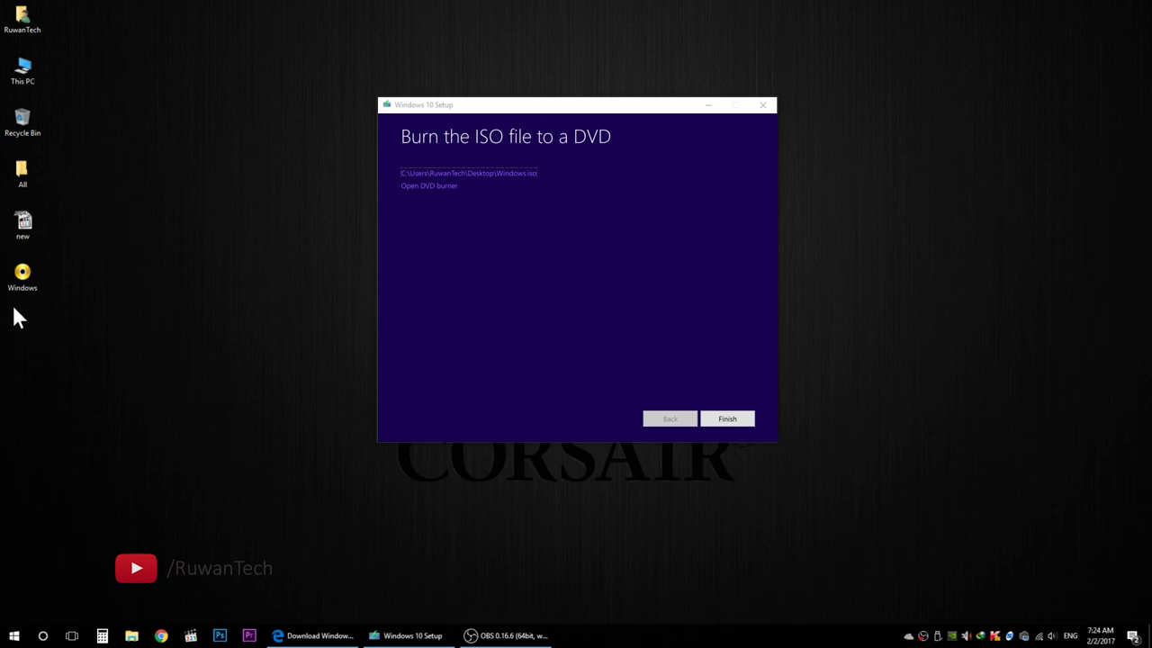
right_click(26, 279)
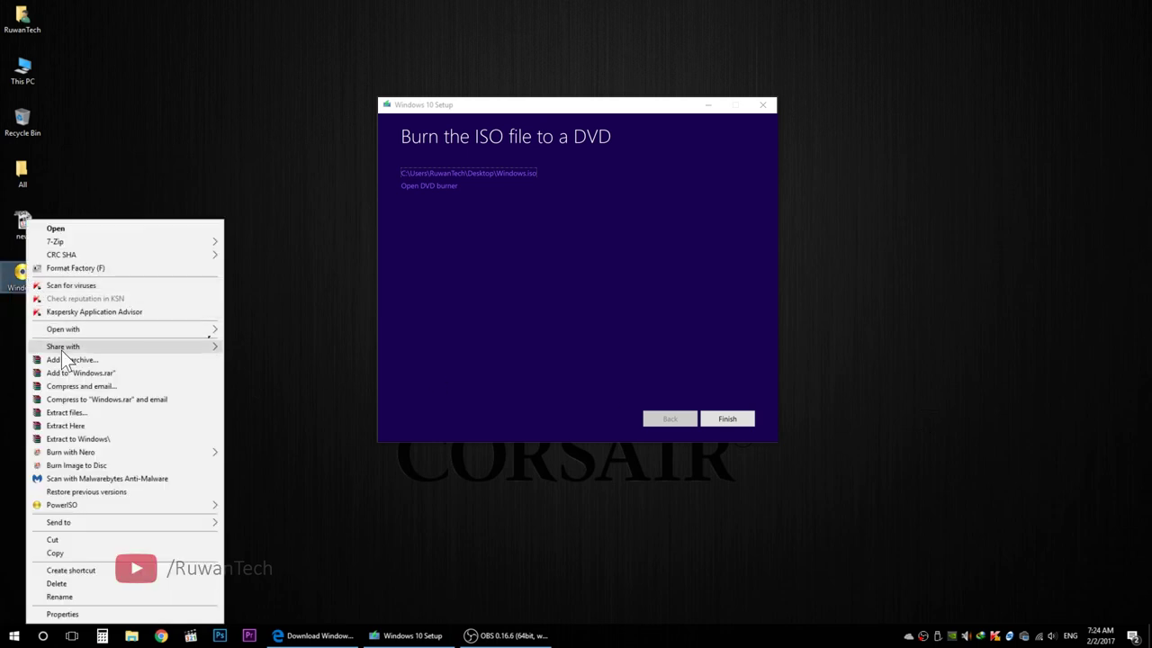
left_click(103, 614)
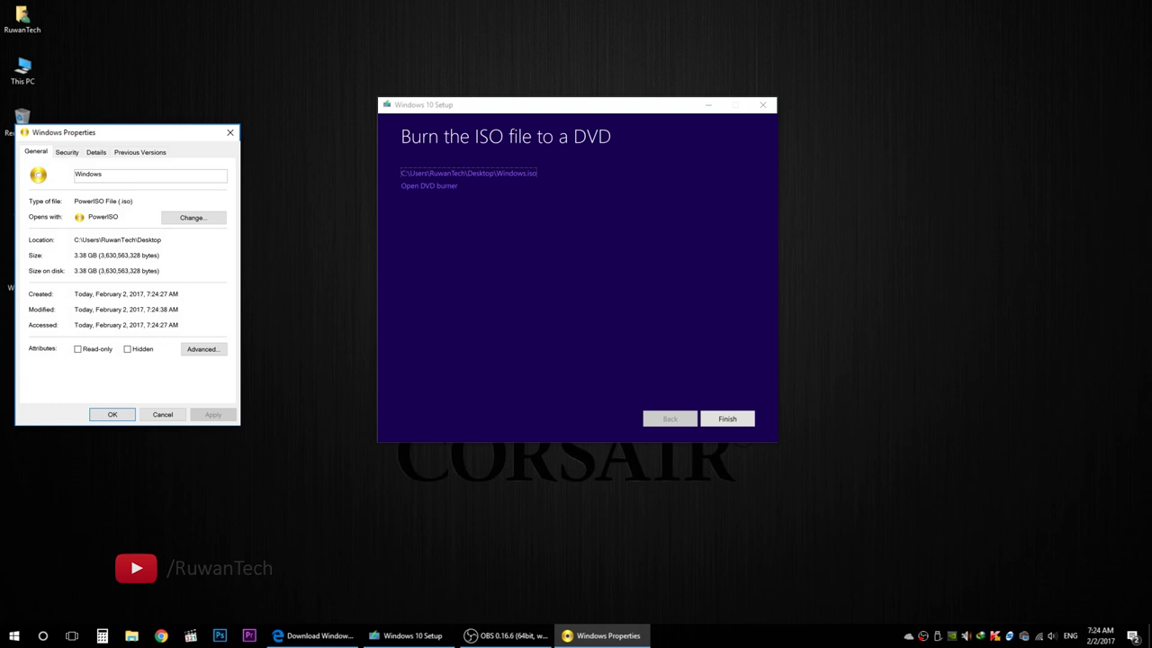
left_click(113, 416)
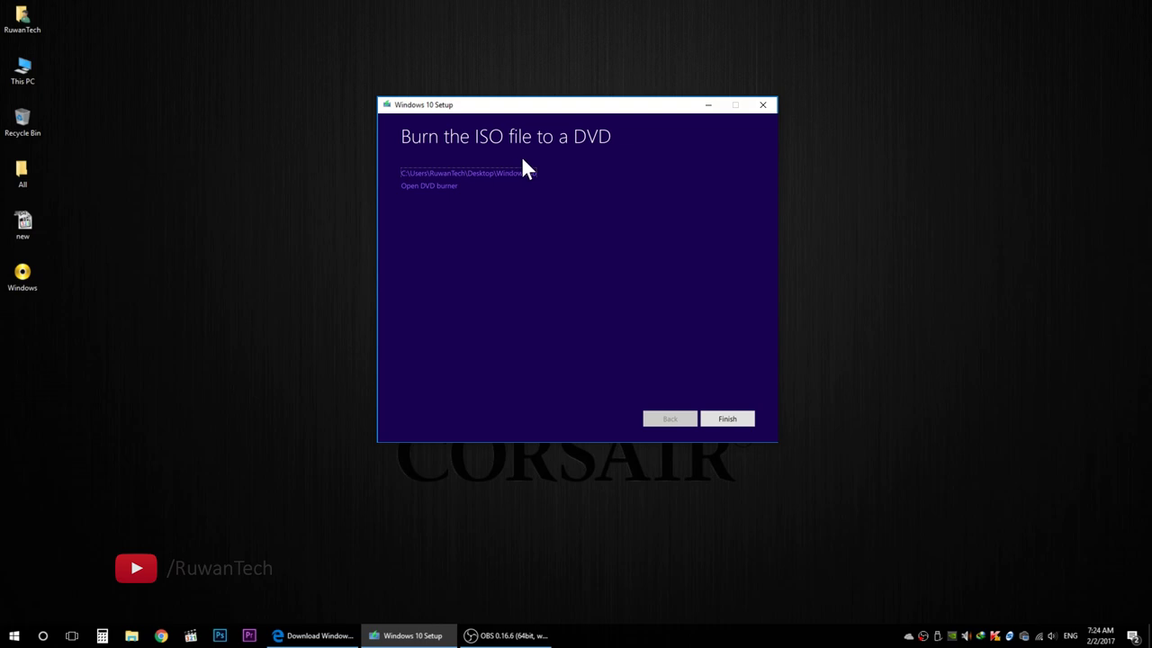
left_click(450, 176)
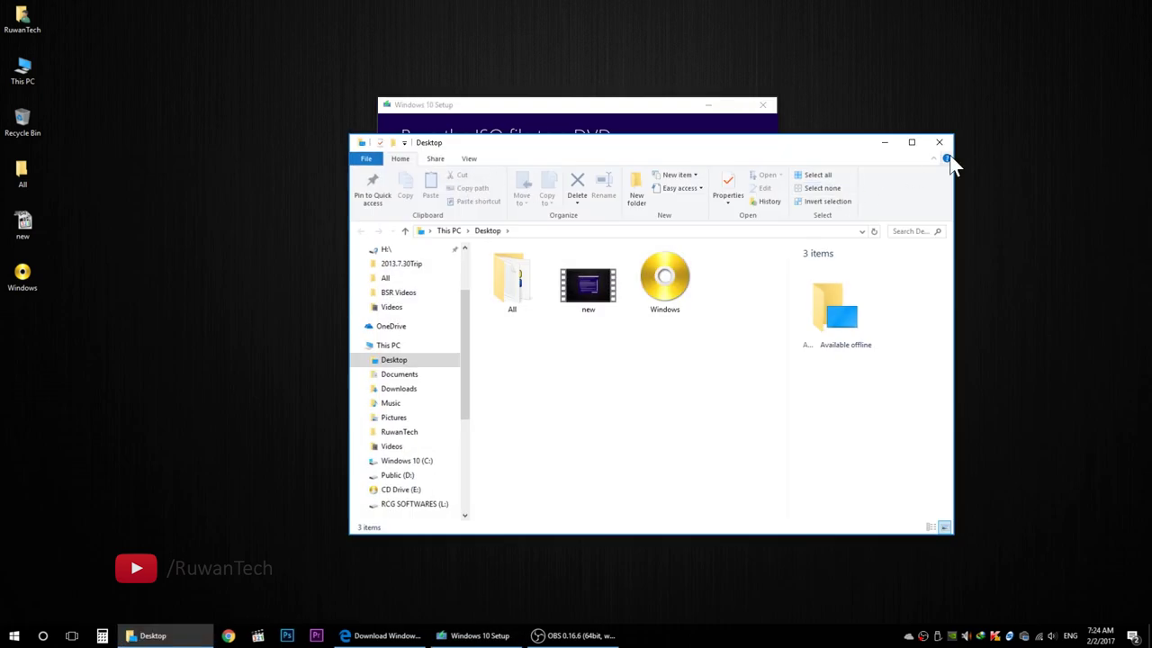
left_click(940, 144)
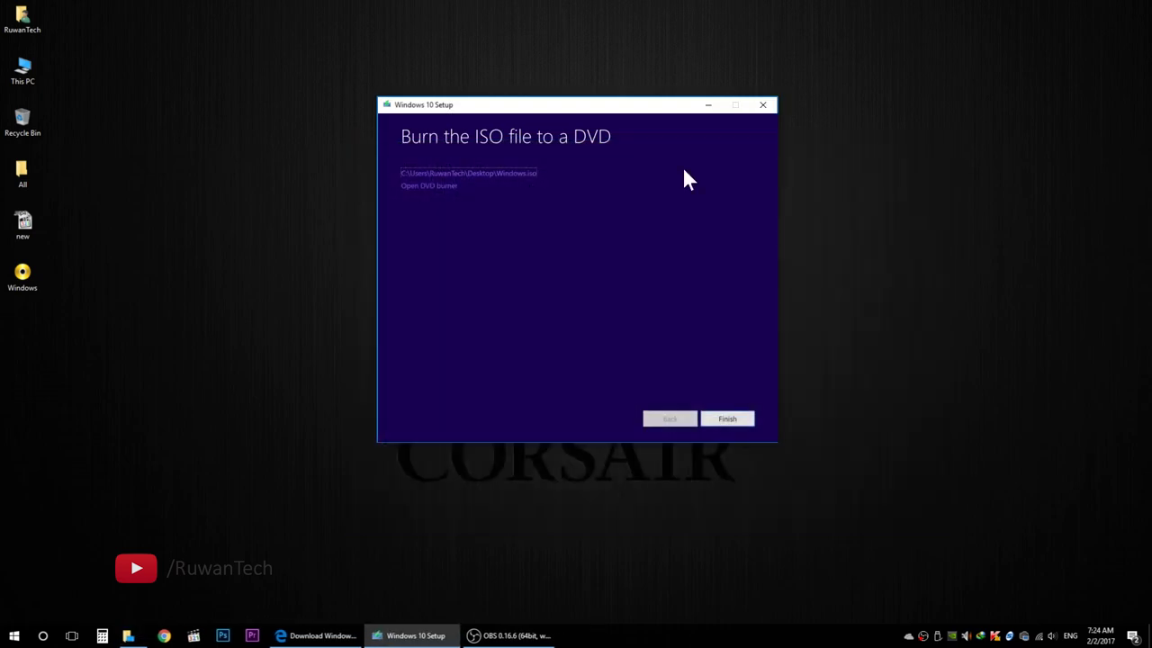
Open the DVD burner for Windows.iso and select DVD R Drive (J:) as the burner.
left_click(419, 187)
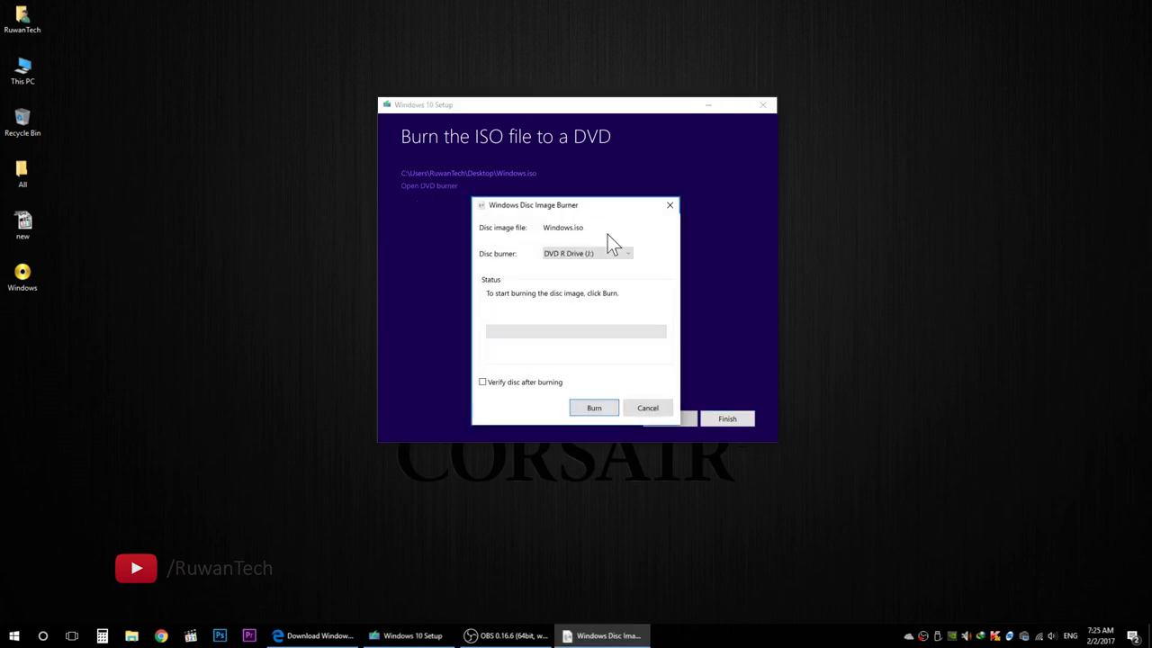
left_click(619, 253)
left_click(618, 227)
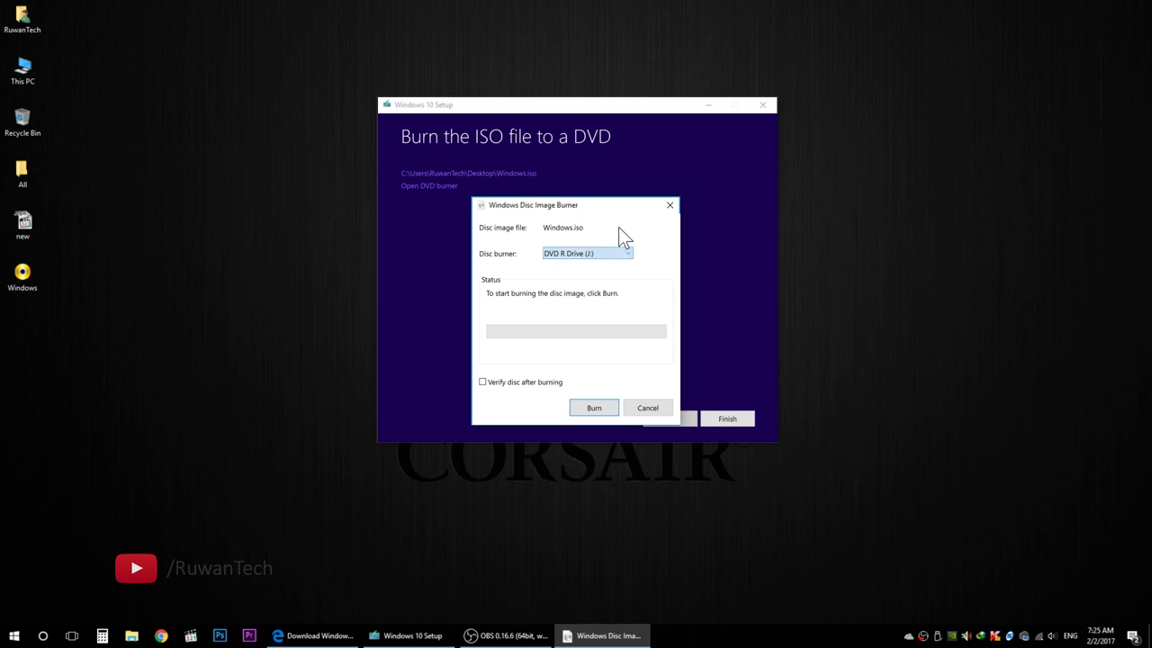
left_click(577, 255)
left_click(556, 265)
Start burning, then cancel the burn and finish Windows 10 Setup.
left_click(583, 414)
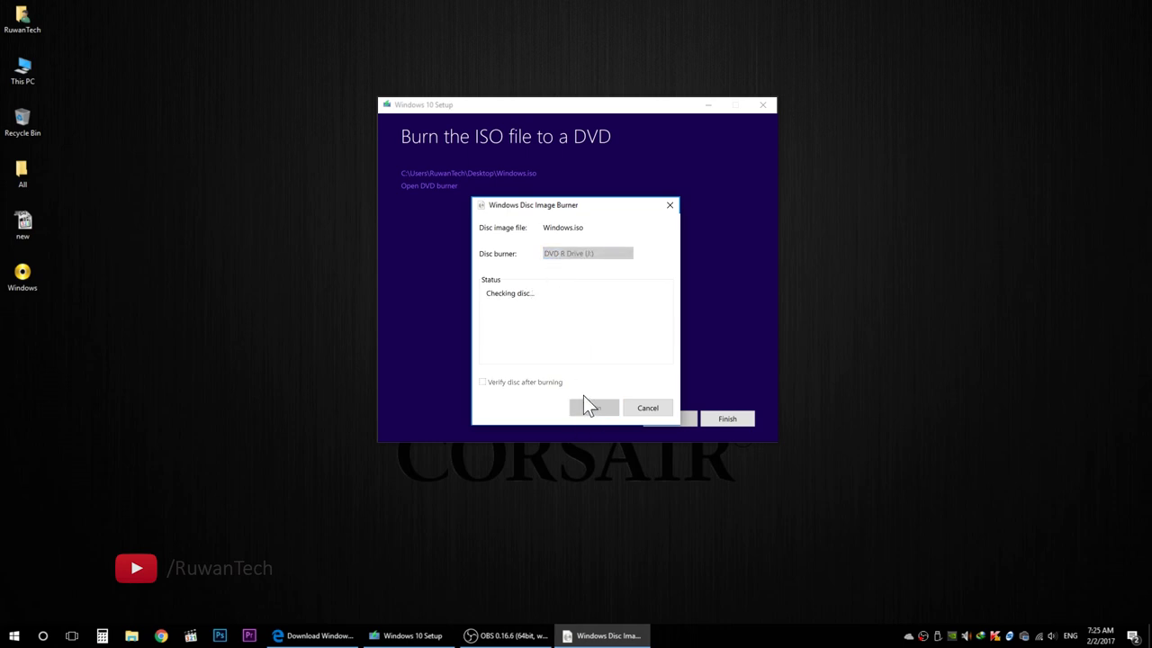
left_click(659, 406)
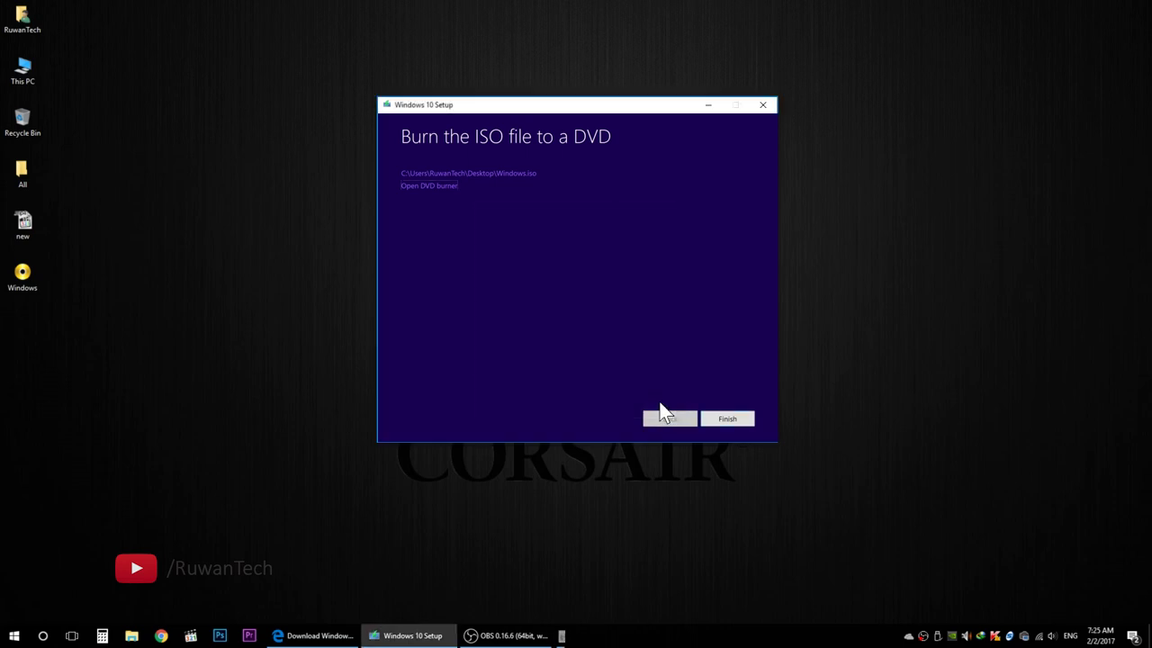
left_click(714, 421)
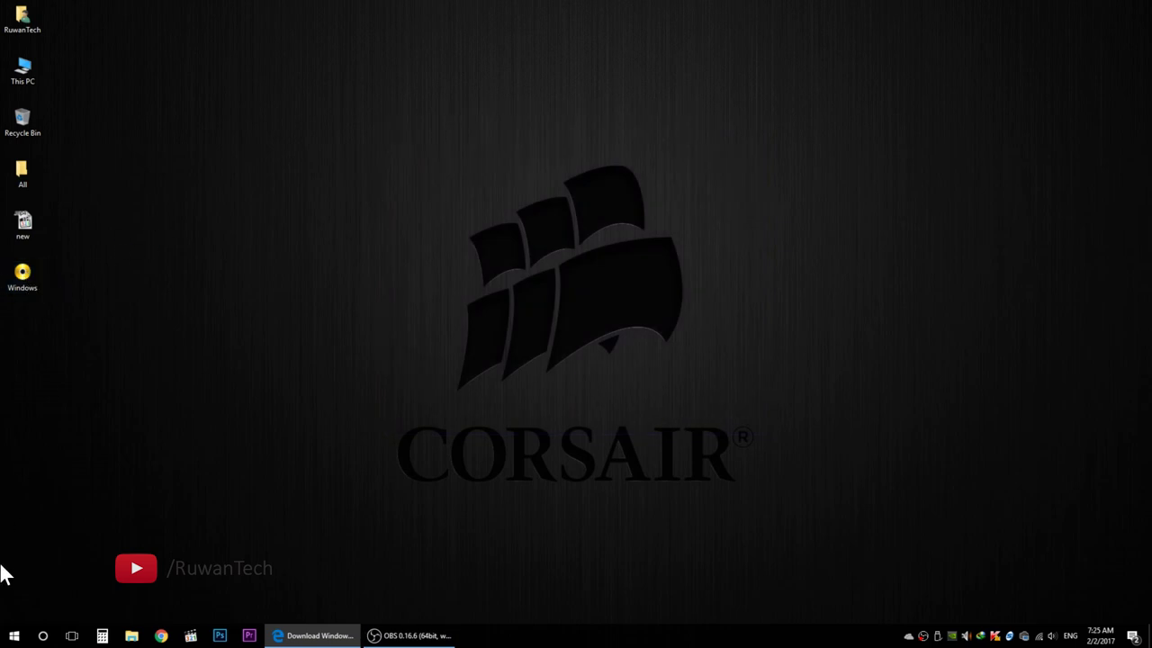
Open the desktop Windows.iso in PowerISO from its right-click menu.
right_click(24, 284)
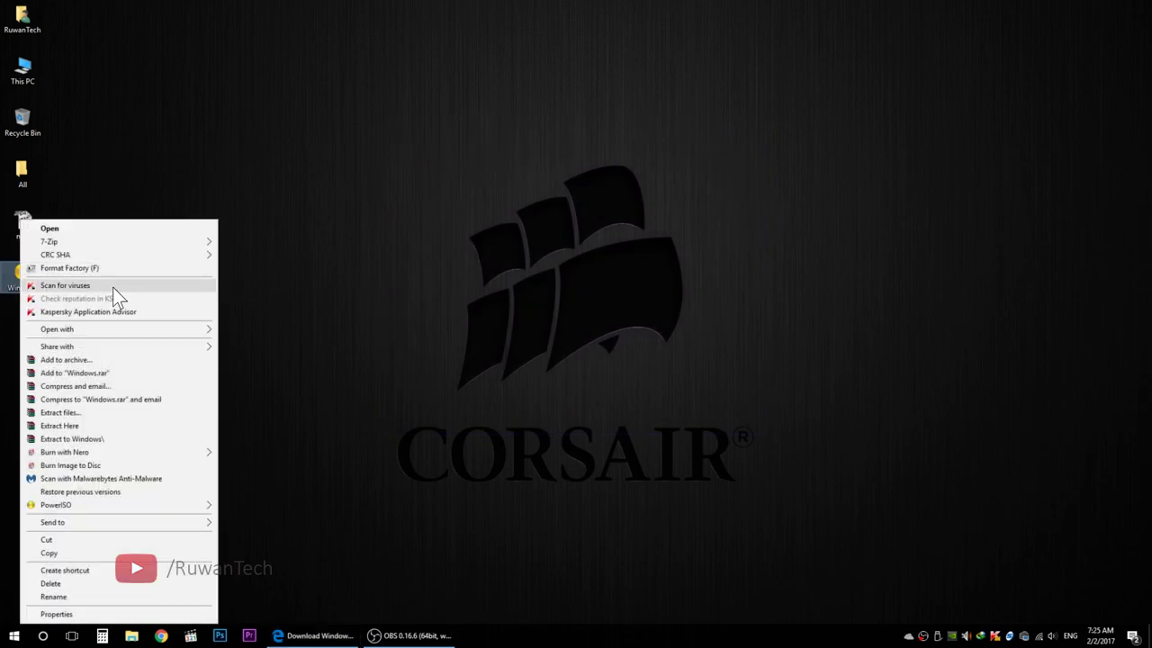
mouse_move(103, 504)
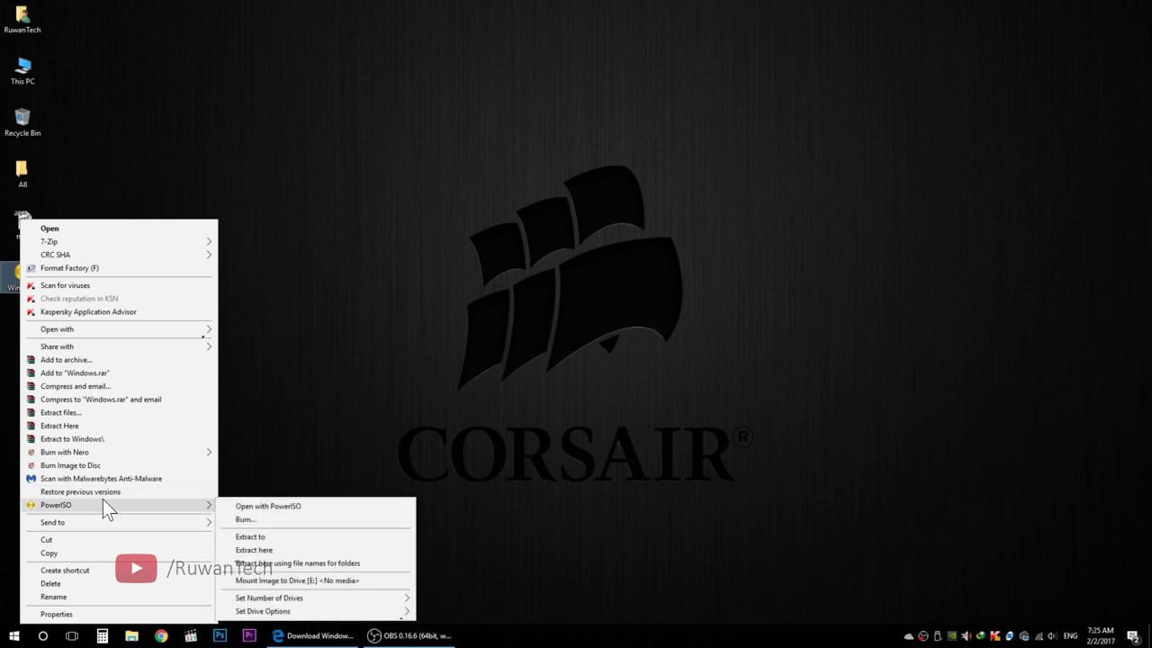
left_click(268, 506)
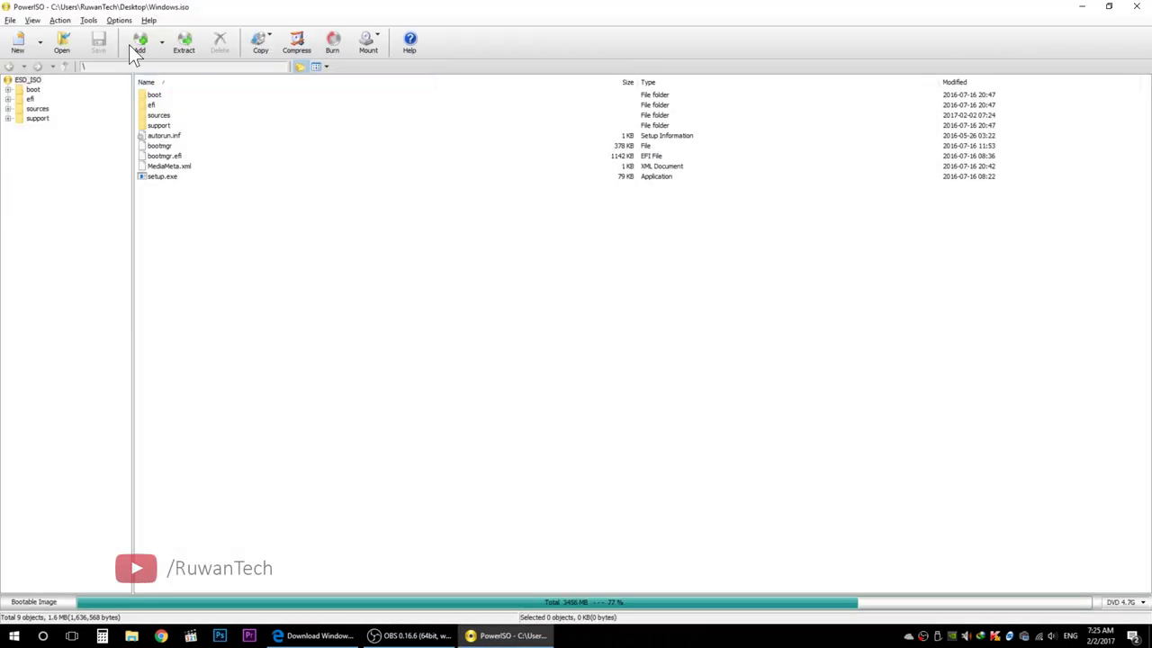
Start Create Bootable USB Drive as administrator with Desktop\Windows.iso as the source image.
left_click(88, 21)
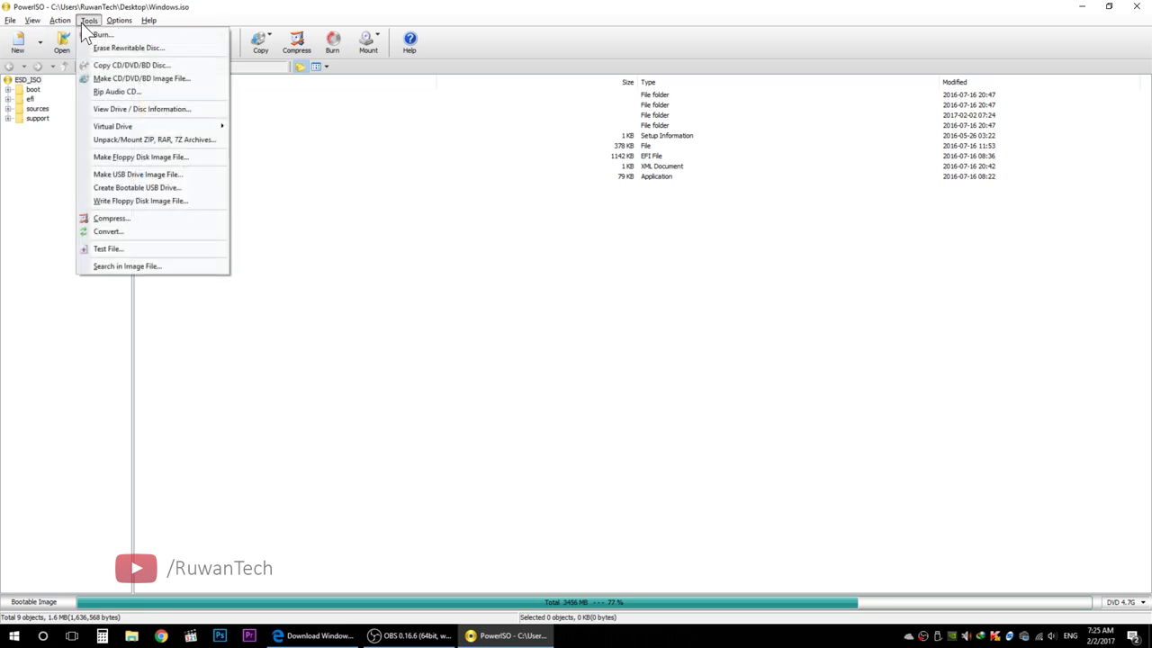
left_click(110, 187)
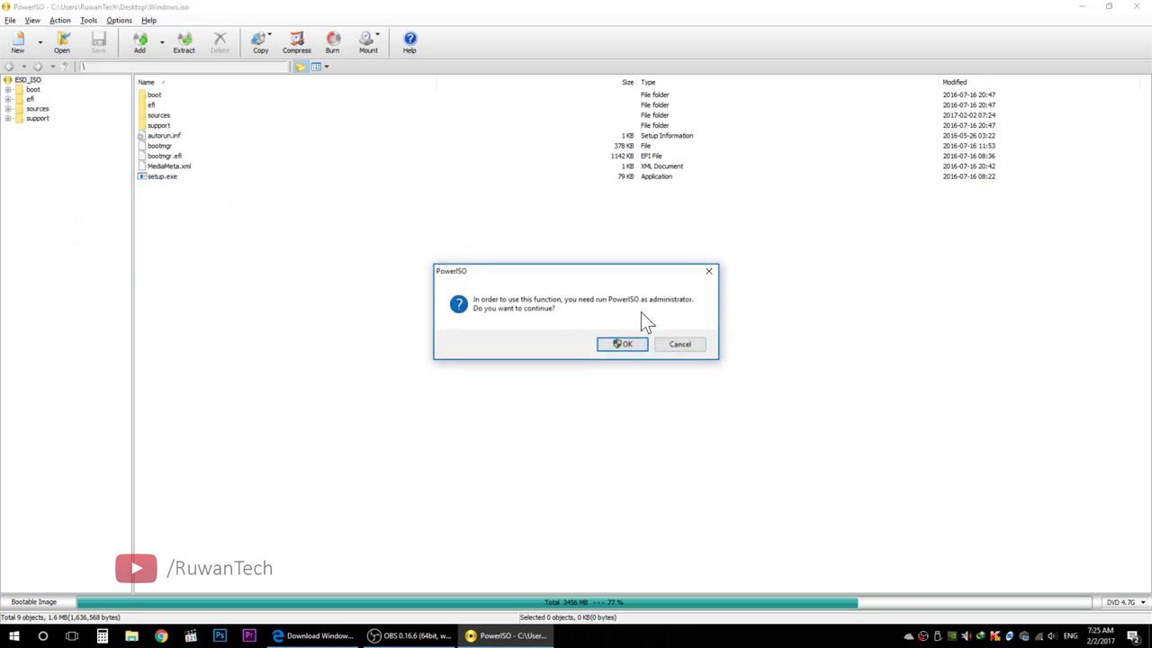
left_click(626, 344)
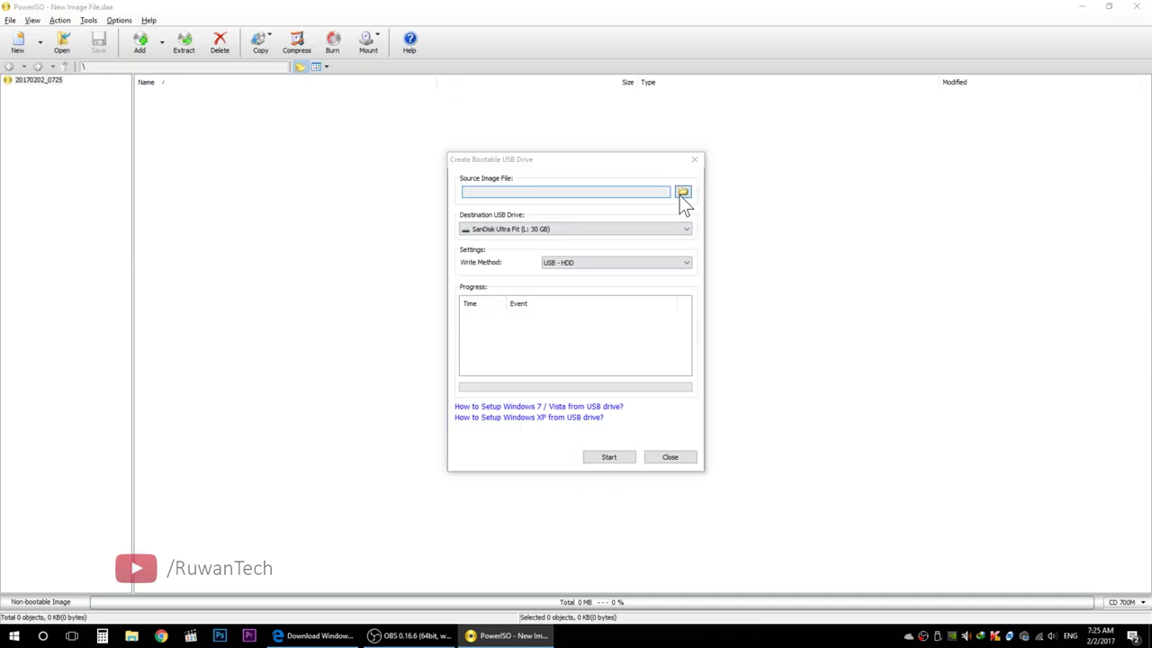
left_click(682, 193)
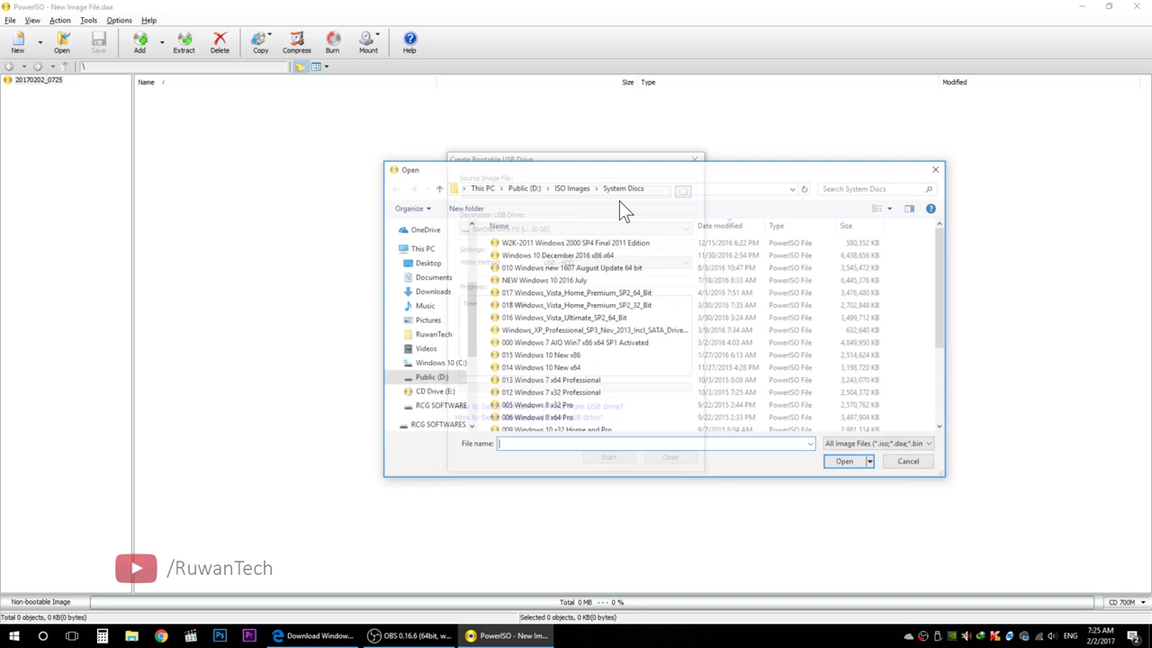
left_click(425, 262)
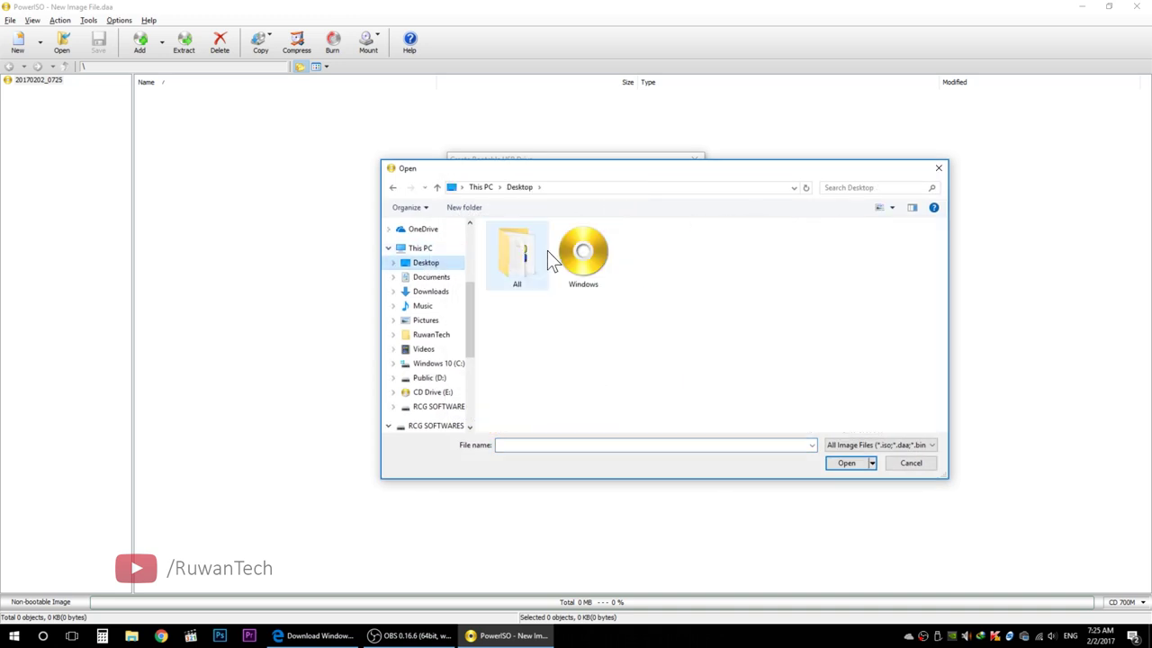
left_click(583, 254)
left_click(846, 462)
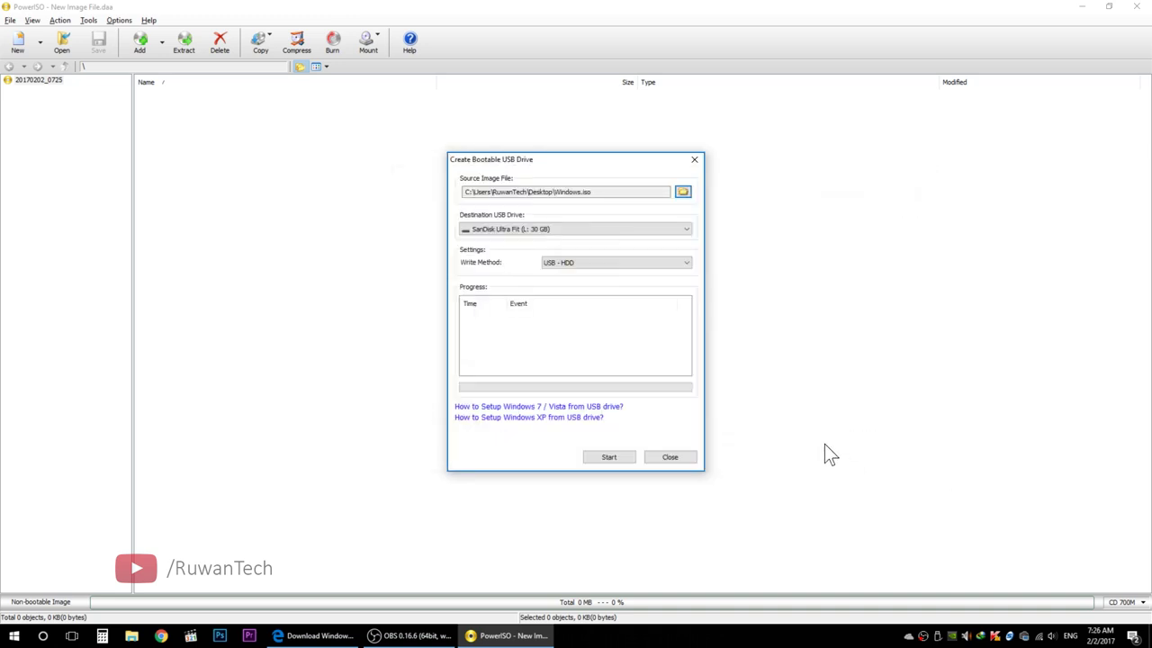
Select SanDisk Ultra Fit (L: 30 GB) and USB - HDD, then close the dialog and PowerISO.
left_click(570, 232)
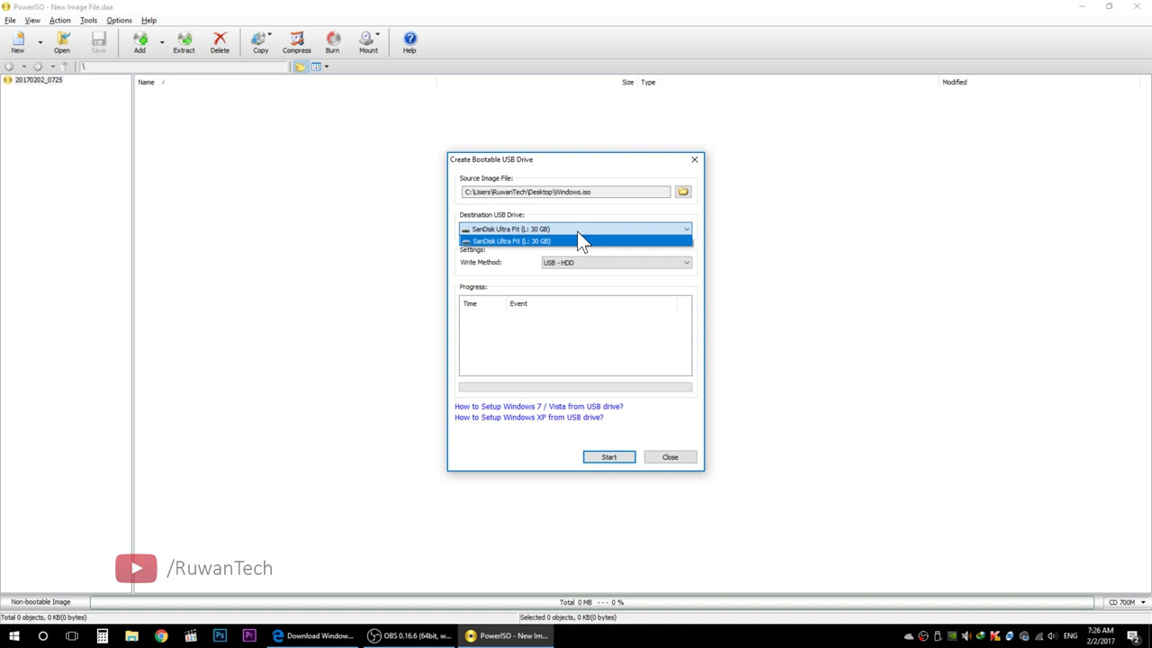
left_click(614, 236)
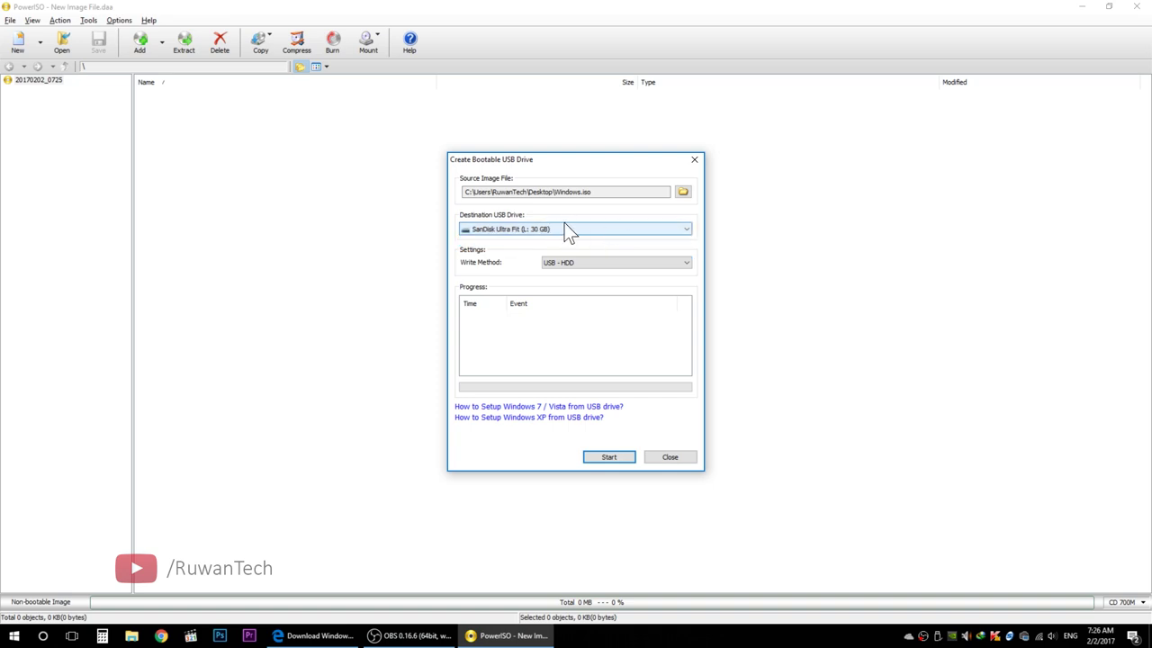
left_click(580, 264)
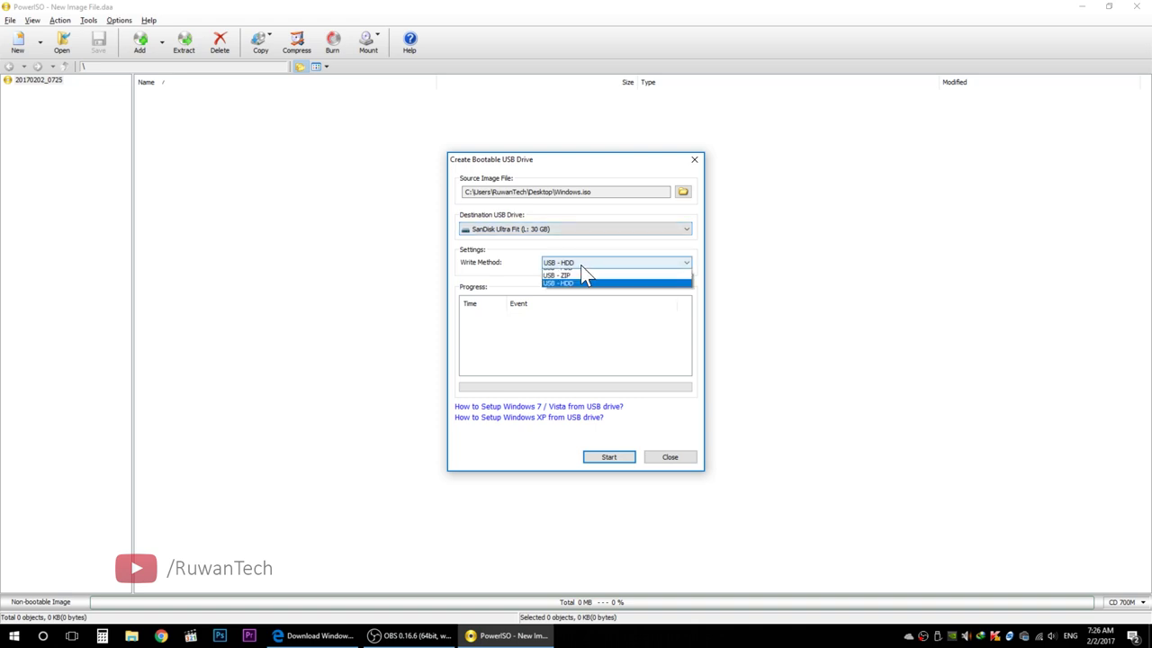
left_click(570, 288)
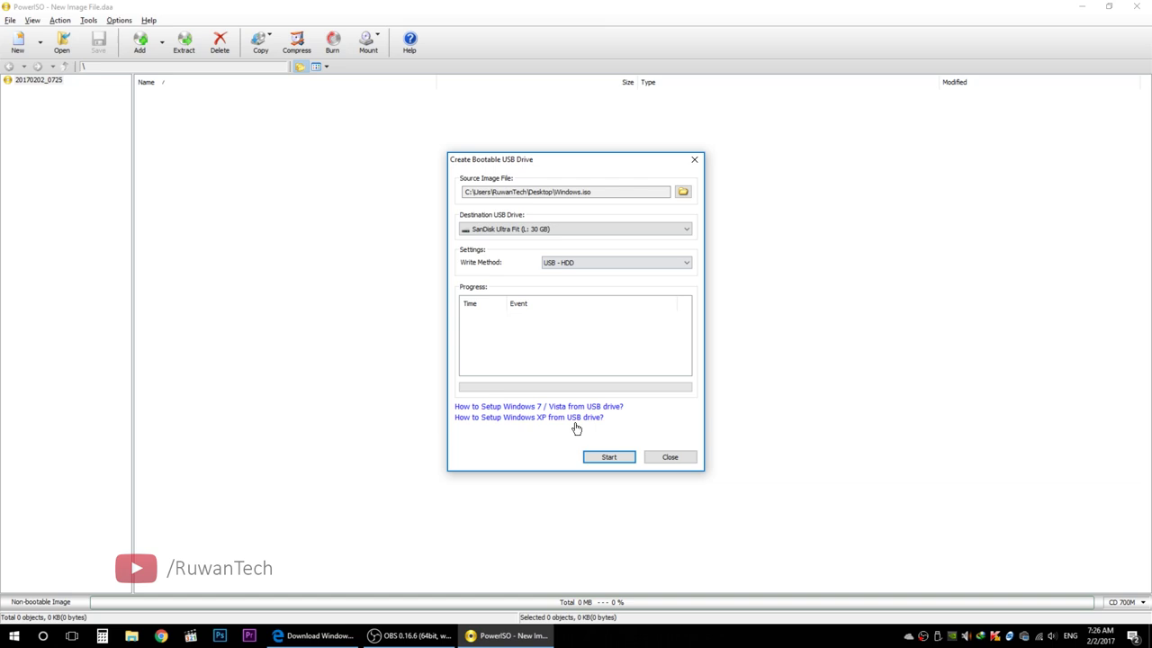
left_click(587, 459)
left_click(664, 456)
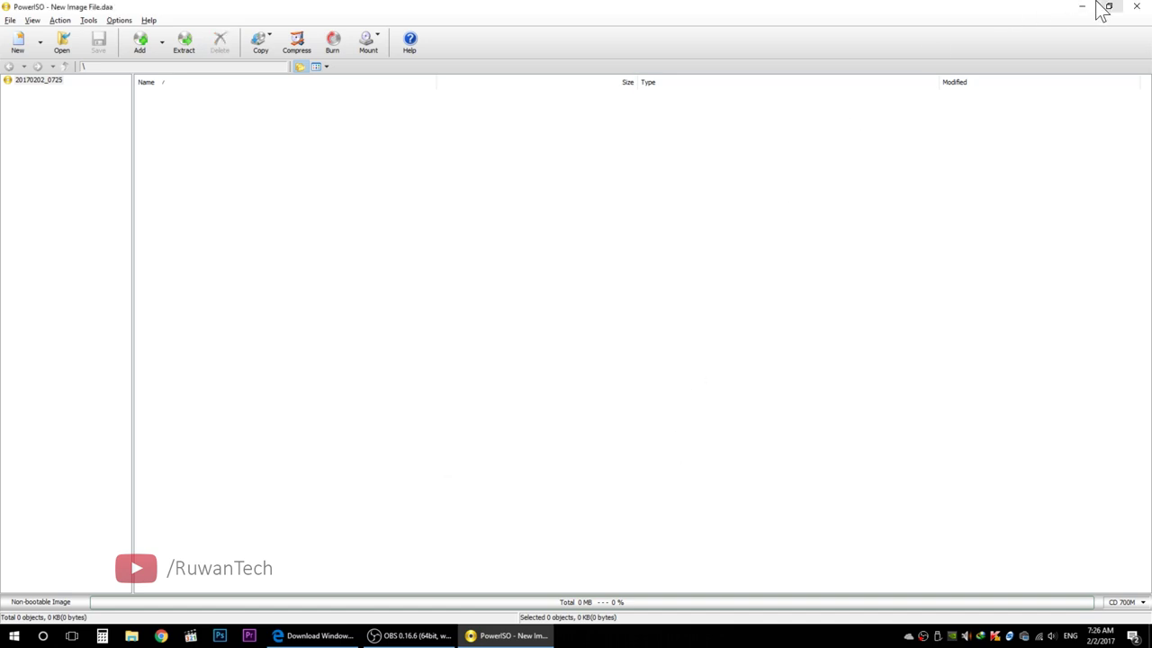
left_click(1136, 7)
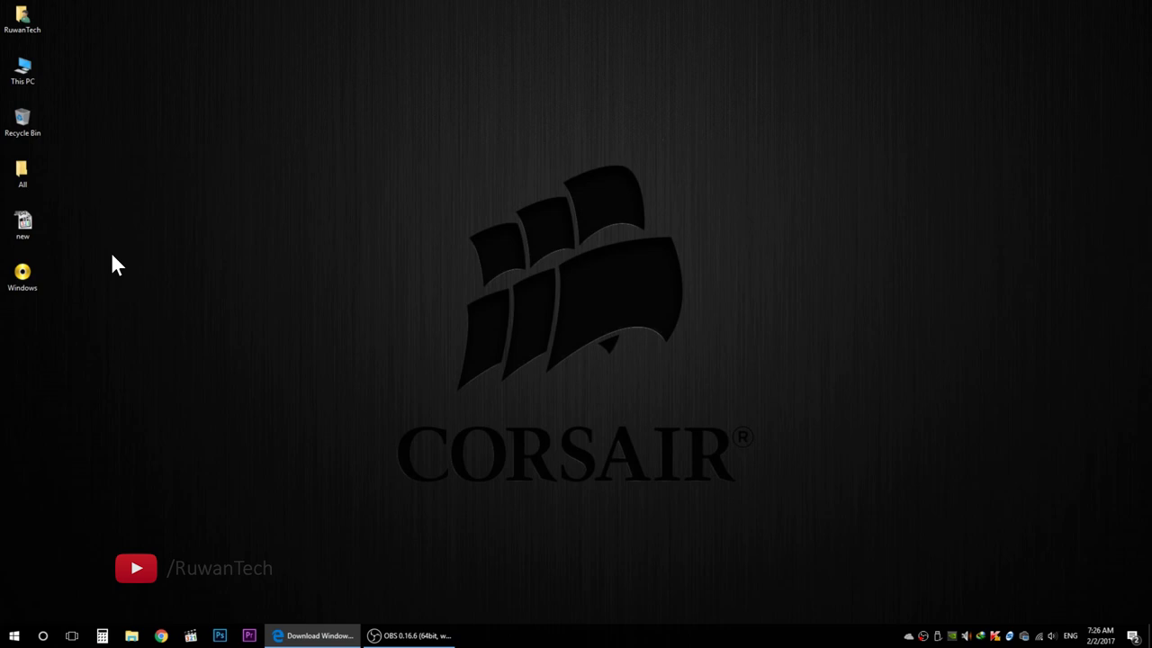